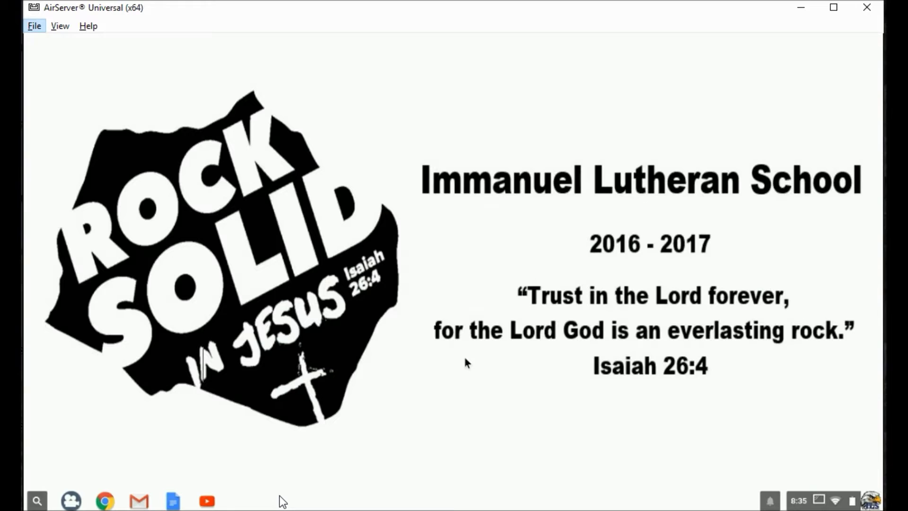
Launch Google Slides from the Chromebook's All Apps launcher.
{"action": "left_click", "coordinate": [831, 454]}
{"action": "left_click", "coordinate": [44, 504]}
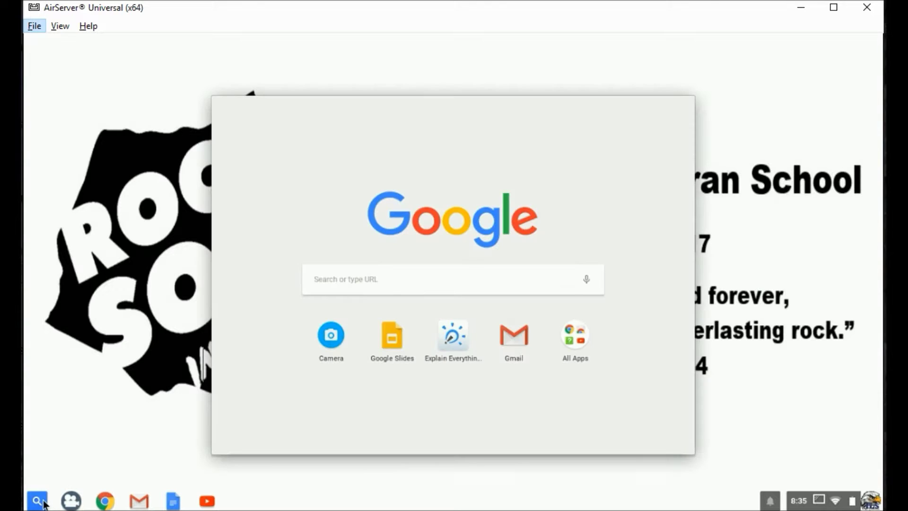
{"action": "left_click", "coordinate": [565, 341]}
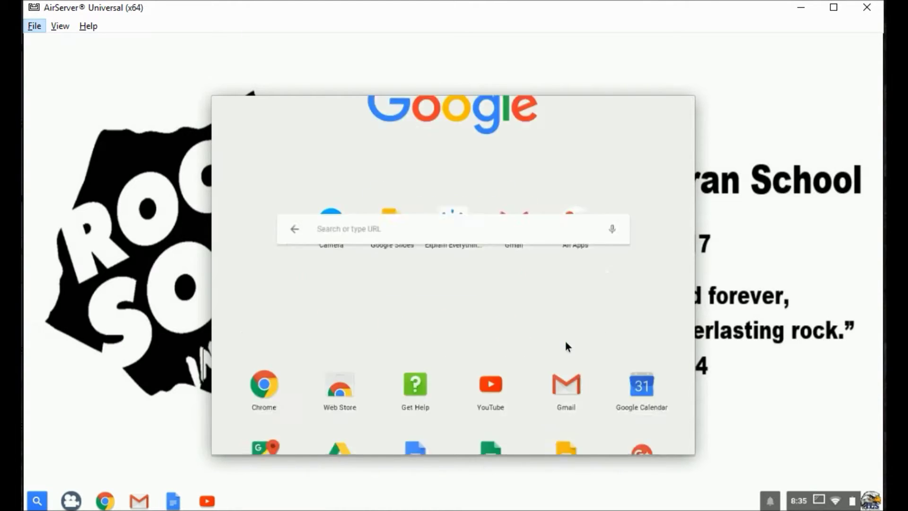
{"action": "left_click", "coordinate": [563, 257]}
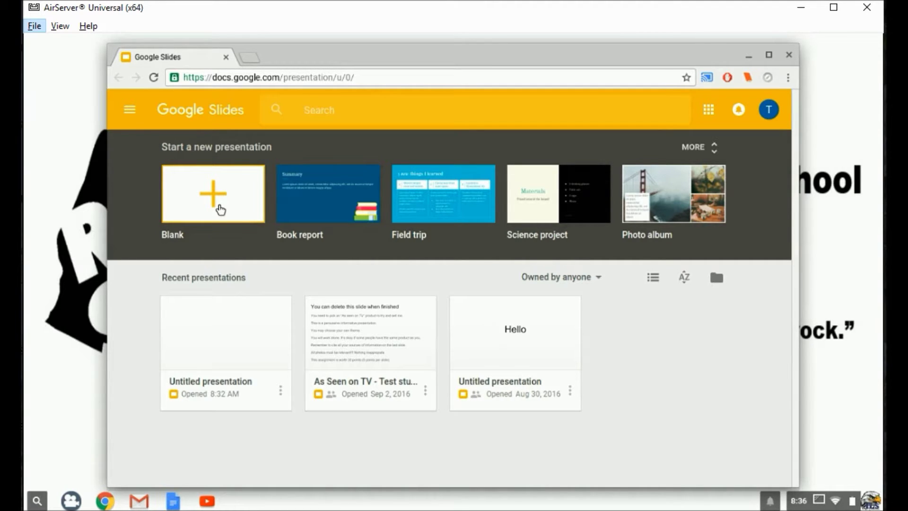
Start a blank presentation and dismiss the Themes sidebar.
{"action": "left_click", "coordinate": [219, 206]}
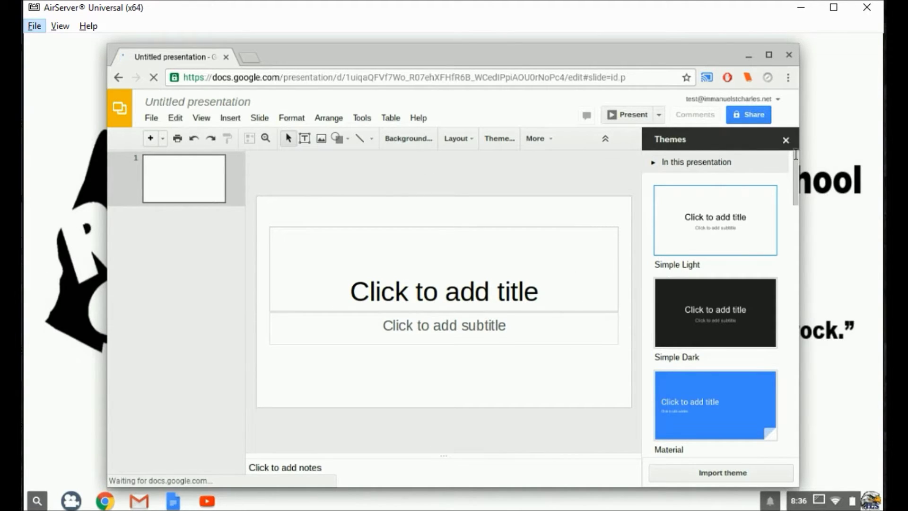
{"action": "left_click", "coordinate": [786, 140]}
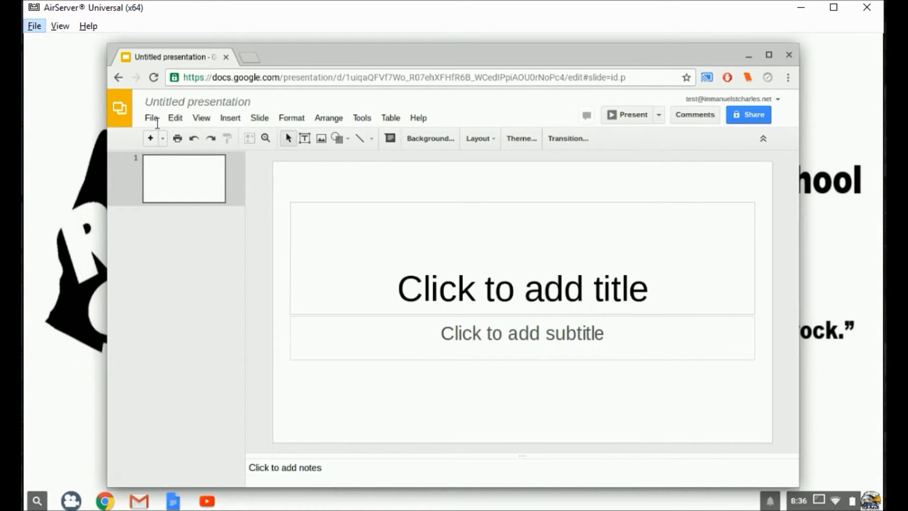
Apply the Blank layout to slide 1.
{"action": "right_click", "coordinate": [188, 195]}
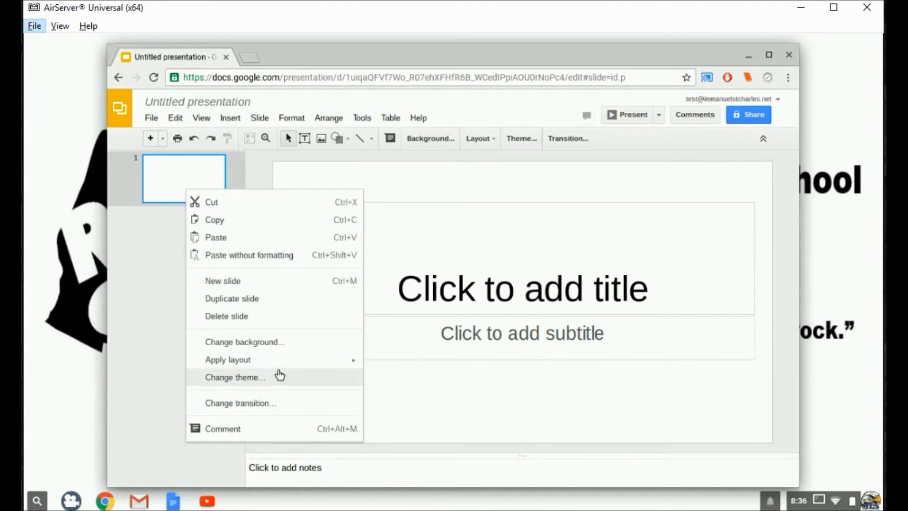
{"action": "mouse_move", "coordinate": [327, 365]}
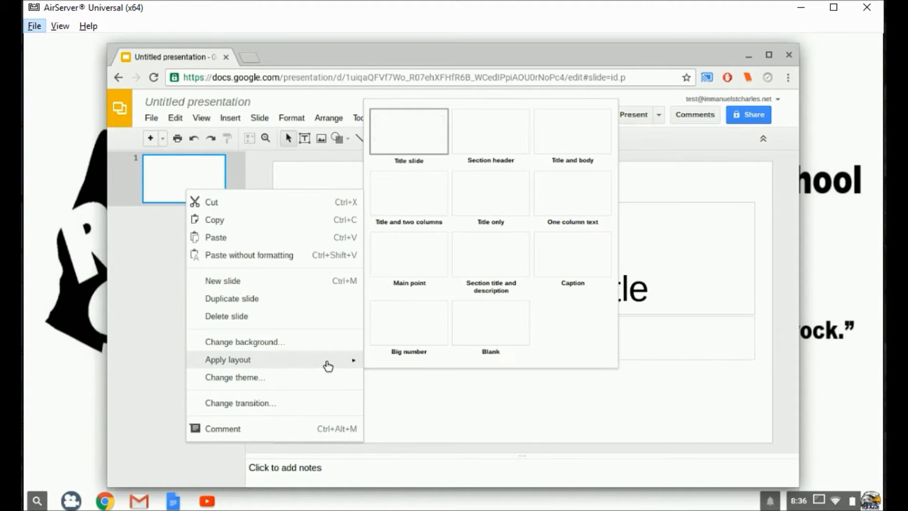
{"action": "left_click", "coordinate": [467, 336]}
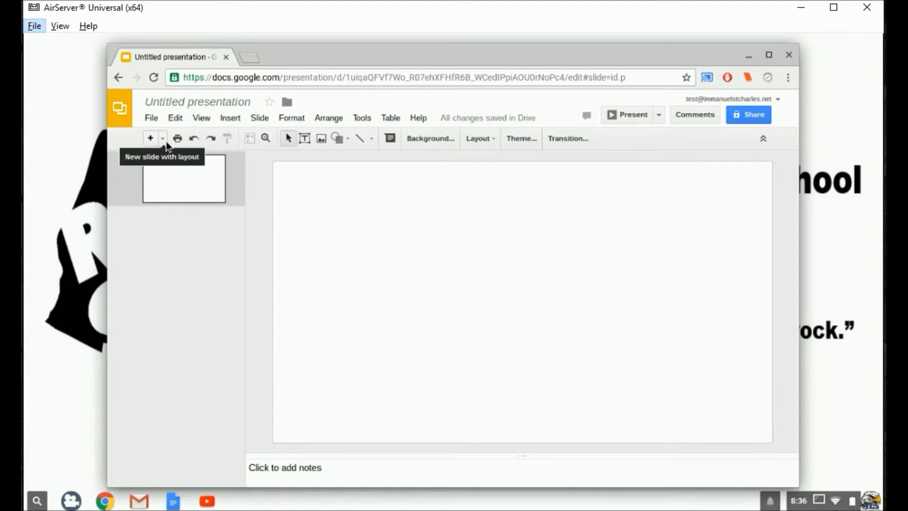
Add two blank slides via the + menu and Ctrl+M, then delete both.
{"action": "left_click", "coordinate": [163, 139]}
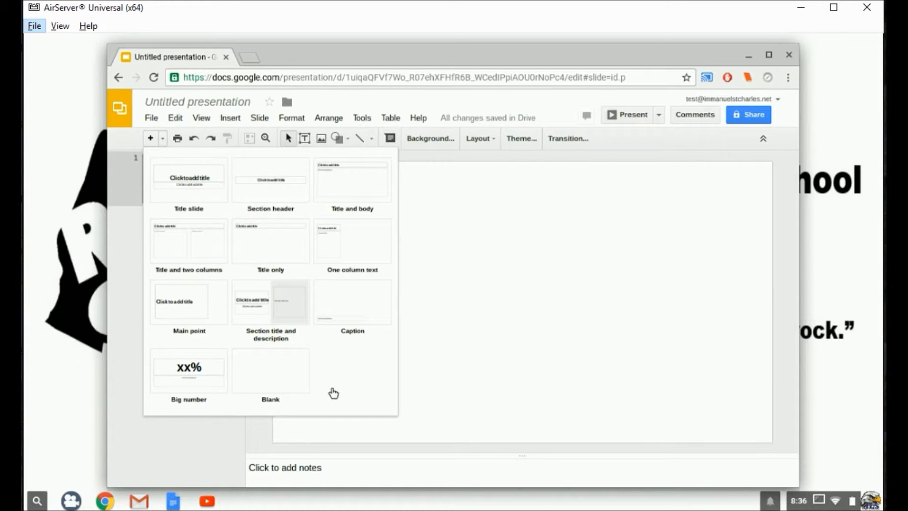
{"action": "left_click", "coordinate": [293, 371]}
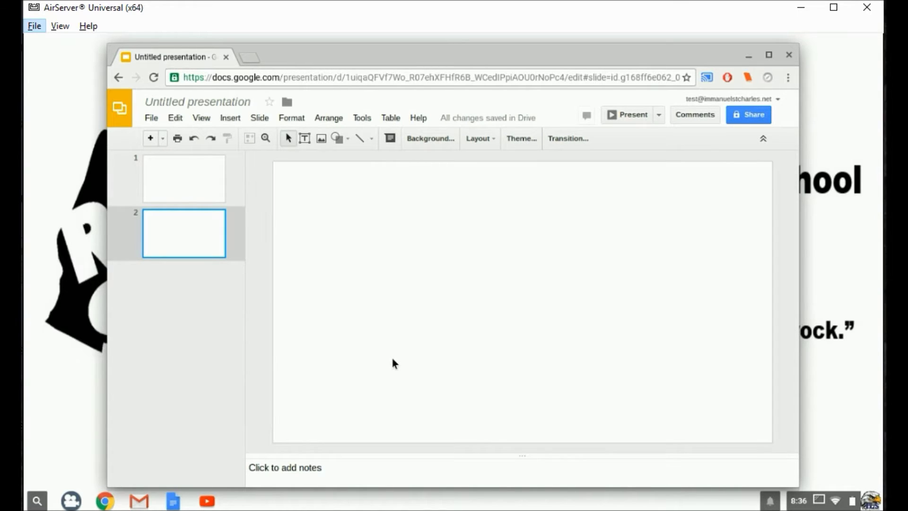
{"action": "key", "text": "ctrl+m"}
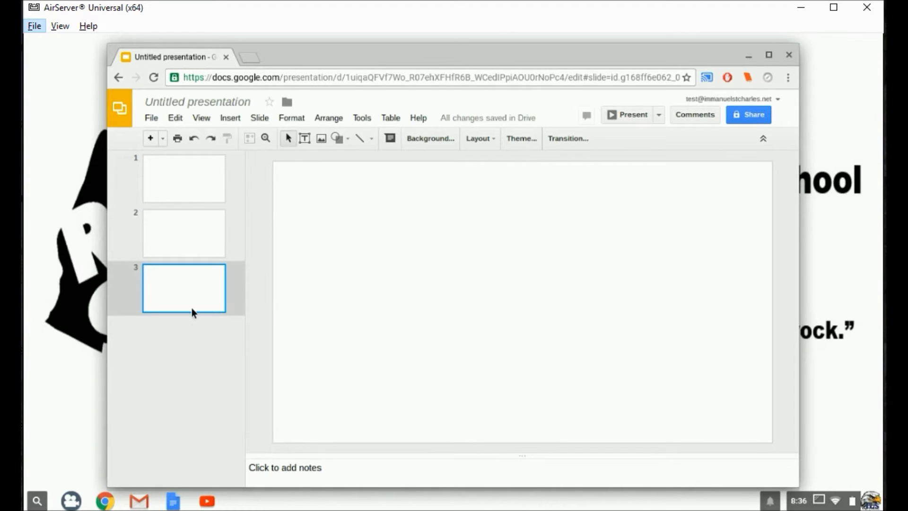
{"action": "key", "text": "Delete"}
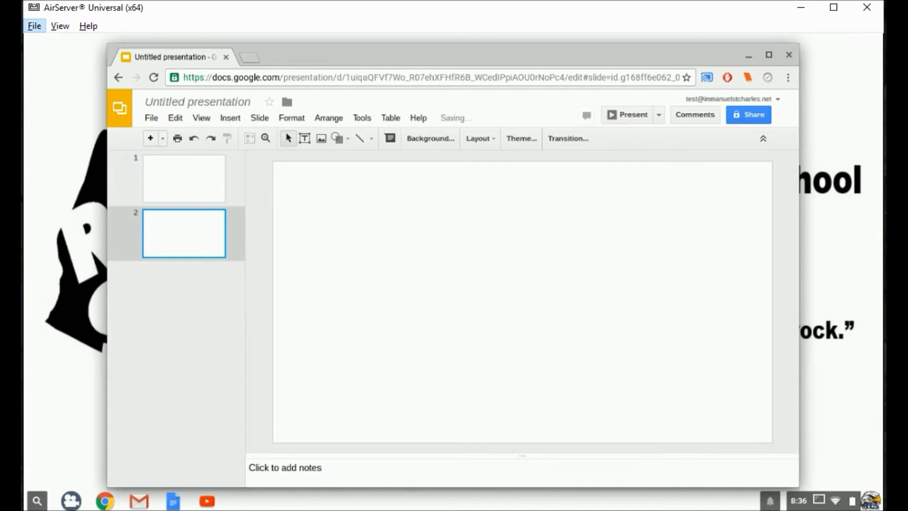
{"action": "key", "text": "Delete"}
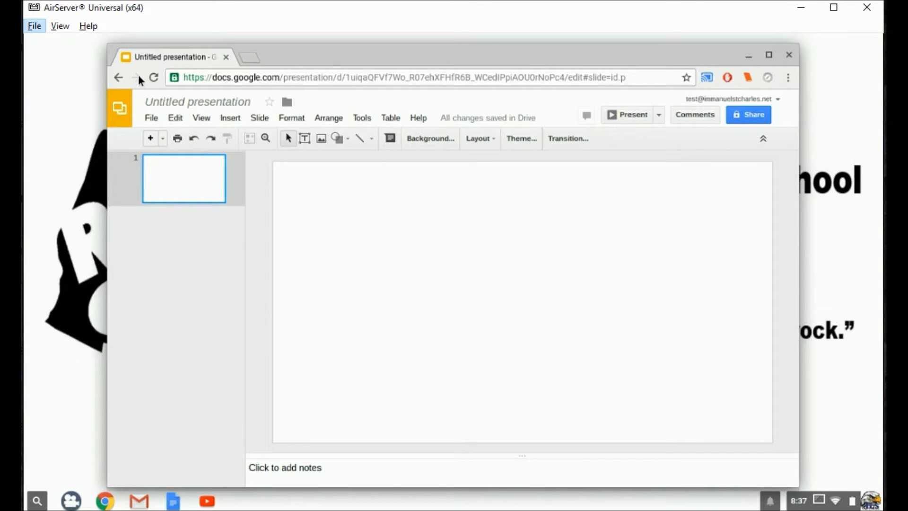
Title the presentation 'Lego Sop Motion', removing the stray capital T.
{"action": "left_click", "coordinate": [187, 107]}
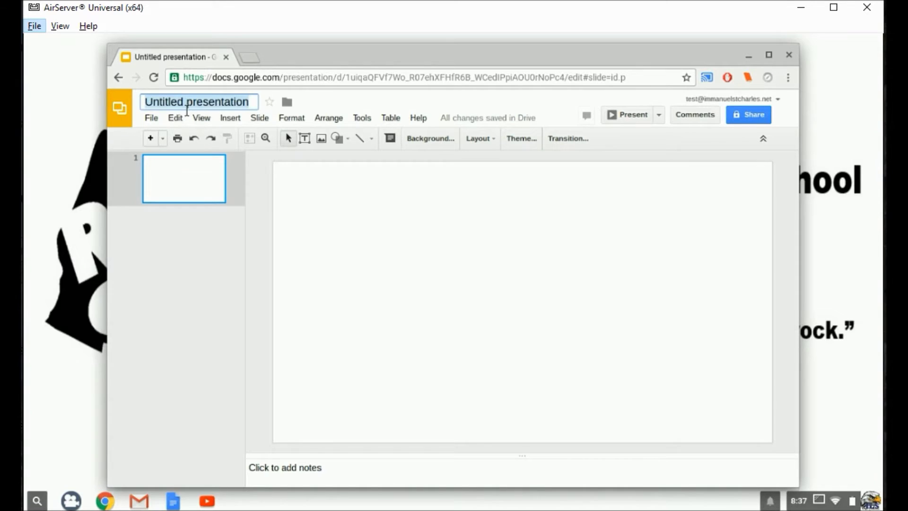
{"action": "type", "text": "Lego ST"}
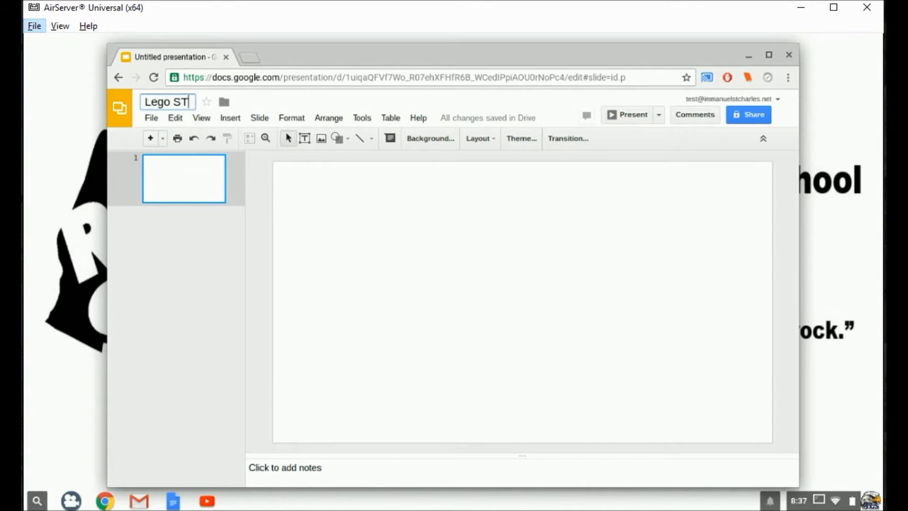
{"action": "type", "text": "op Motion"}
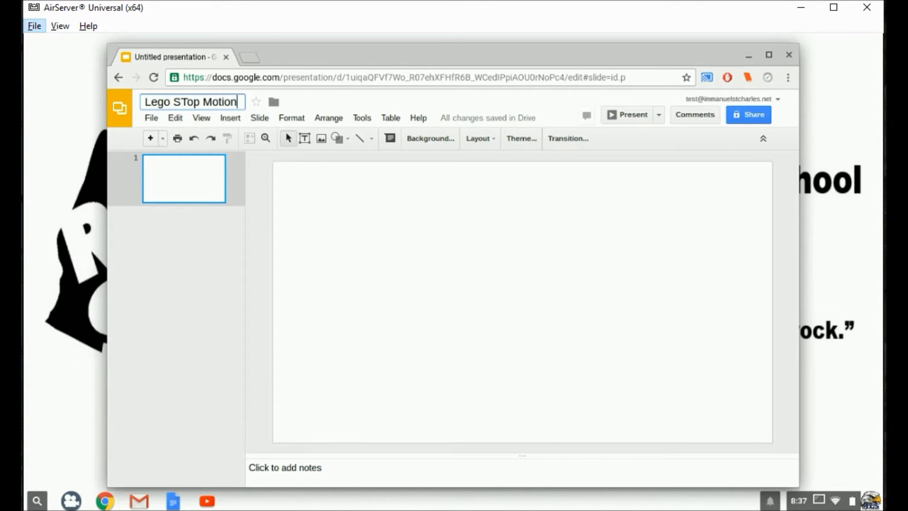
{"action": "left_click", "coordinate": [193, 108]}
{"action": "key", "text": "BackSpace"}
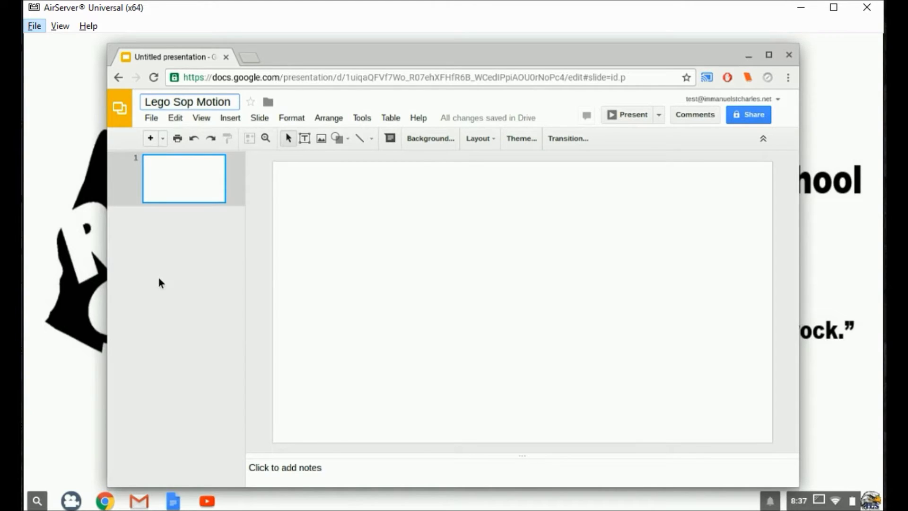
{"action": "left_click", "coordinate": [158, 277]}
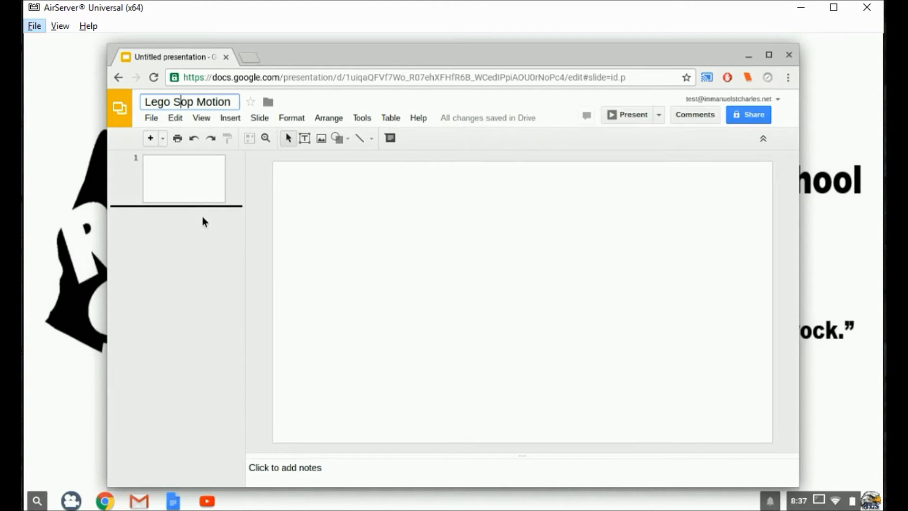
{"action": "left_click", "coordinate": [195, 202]}
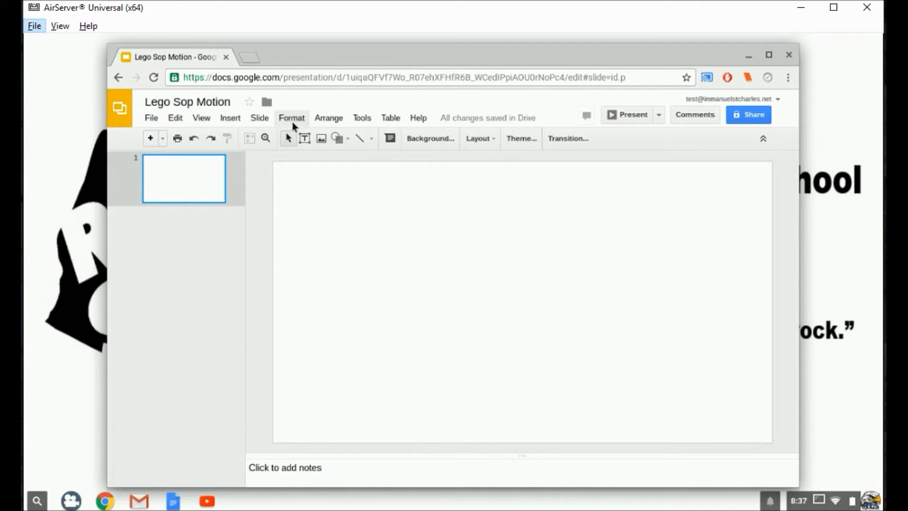
{"action": "left_click", "coordinate": [225, 123]}
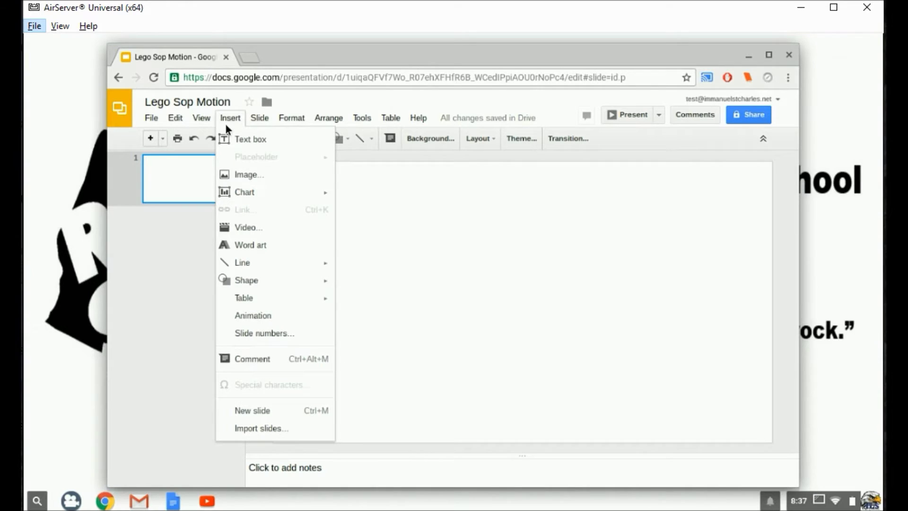
Insert a webcam snapshot of the green Lego baseplate onto slide 1.
{"action": "left_click", "coordinate": [269, 174]}
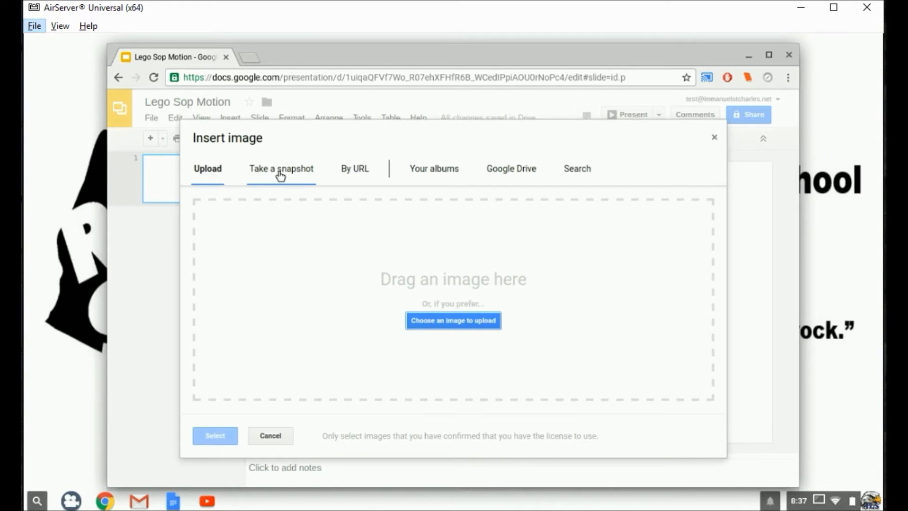
{"action": "left_click", "coordinate": [280, 170]}
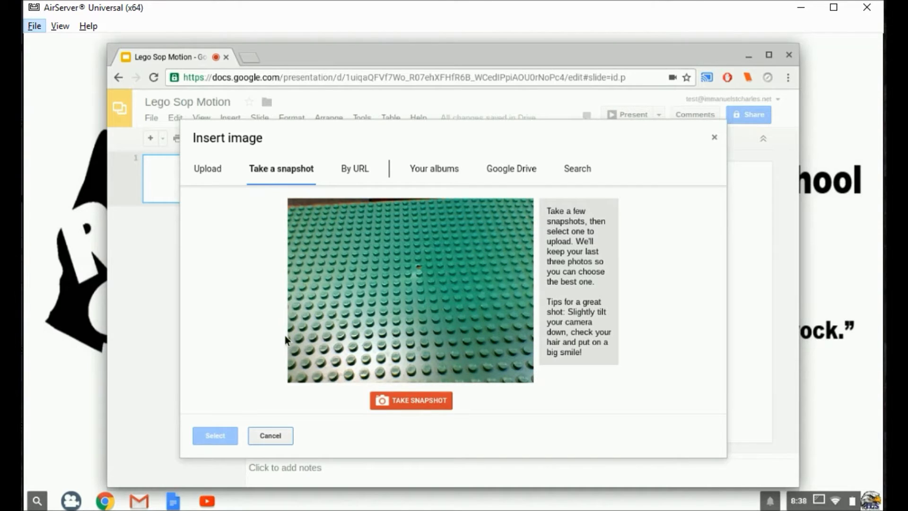
{"action": "left_click", "coordinate": [410, 404]}
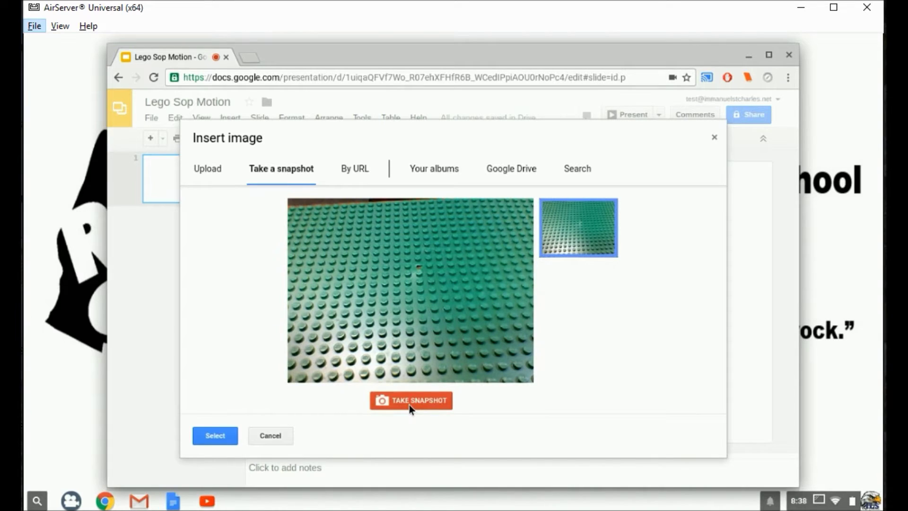
{"action": "left_click", "coordinate": [214, 442]}
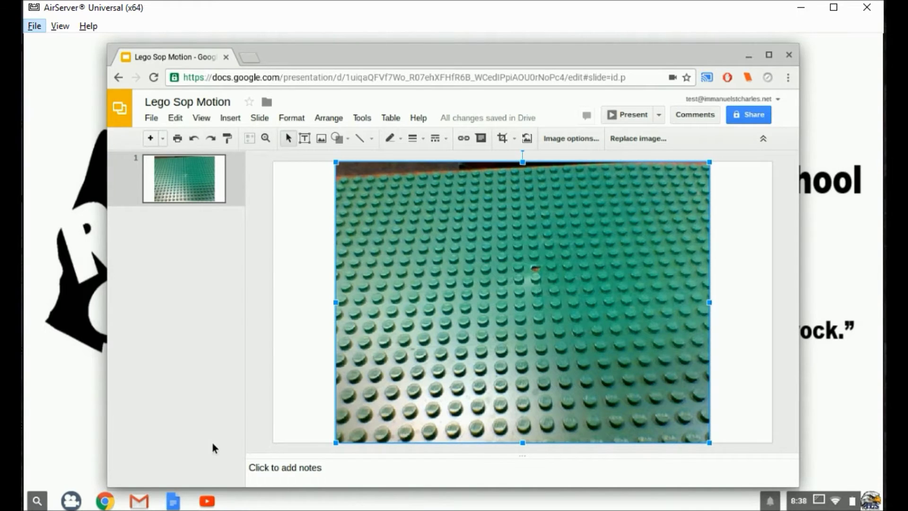
{"action": "left_click", "coordinate": [191, 294]}
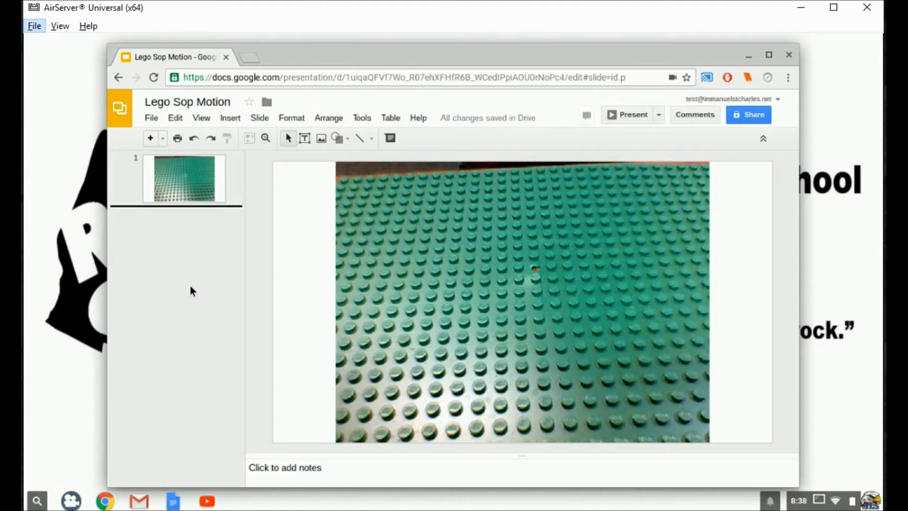
Add slide 2 and place a new webcam snapshot of the Lego scene on it.
{"action": "left_click", "coordinate": [151, 142]}
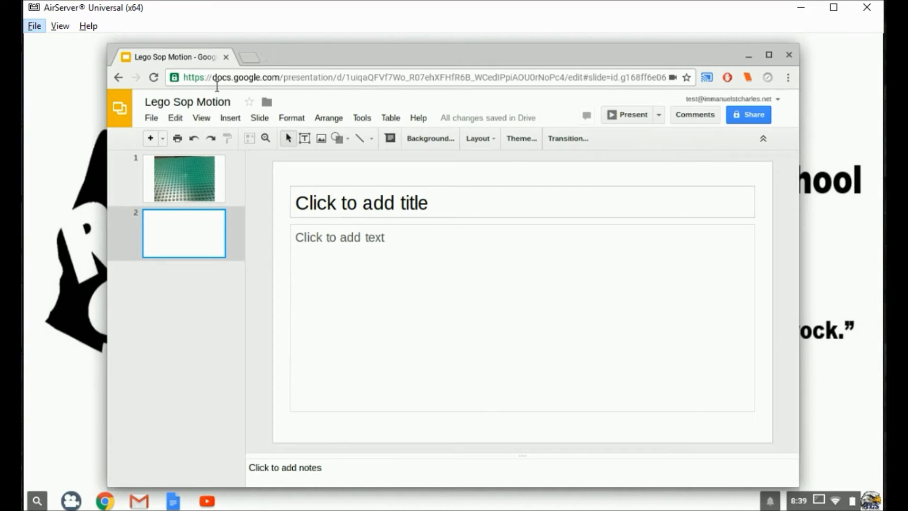
{"action": "left_click", "coordinate": [235, 119]}
{"action": "left_click", "coordinate": [238, 176]}
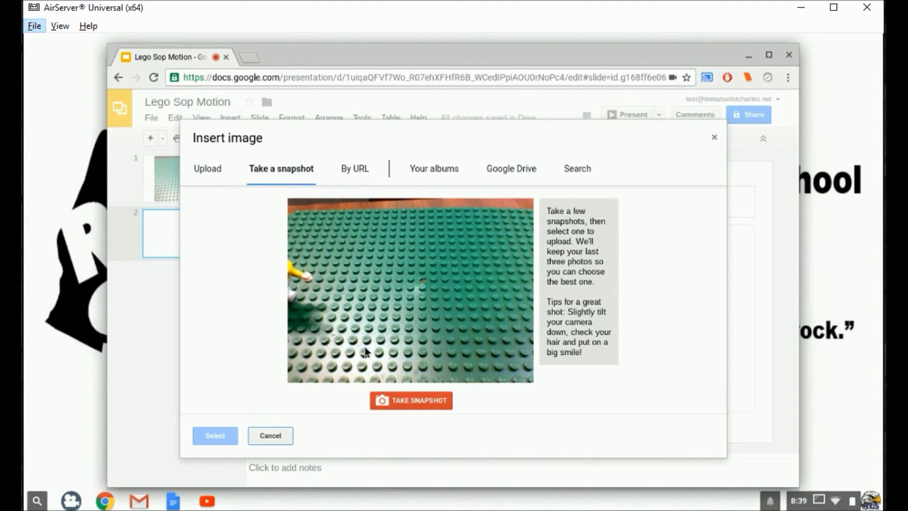
{"action": "left_click", "coordinate": [427, 405]}
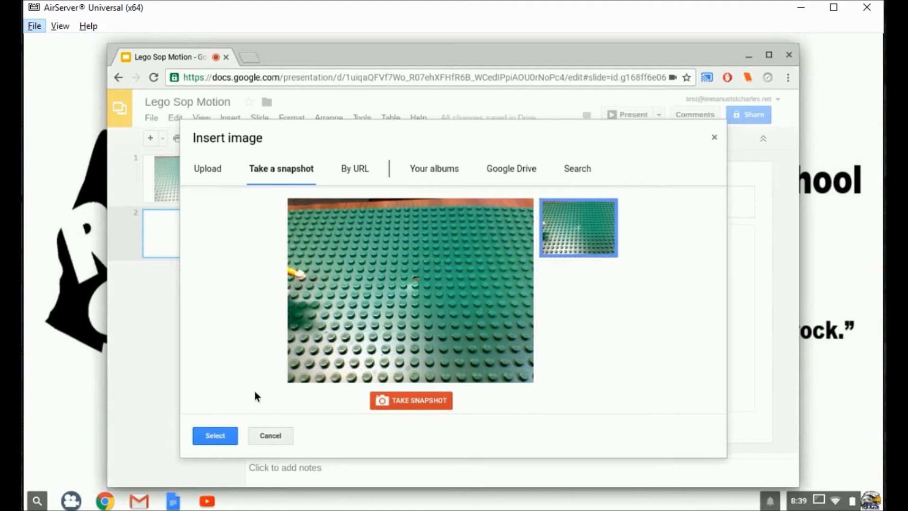
{"action": "left_click", "coordinate": [211, 440]}
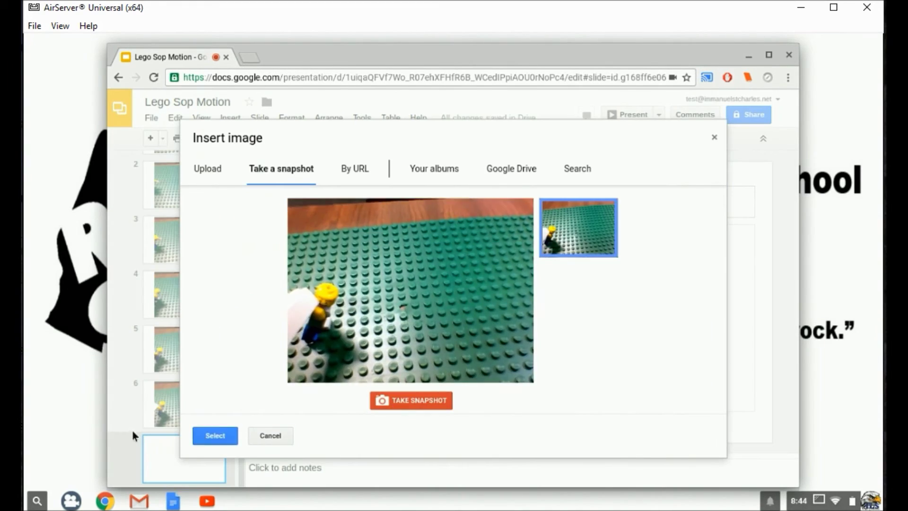
Keep adding slides with fresh webcam snapshots until the deck reaches 24 frames.
{"action": "left_click", "coordinate": [217, 435]}
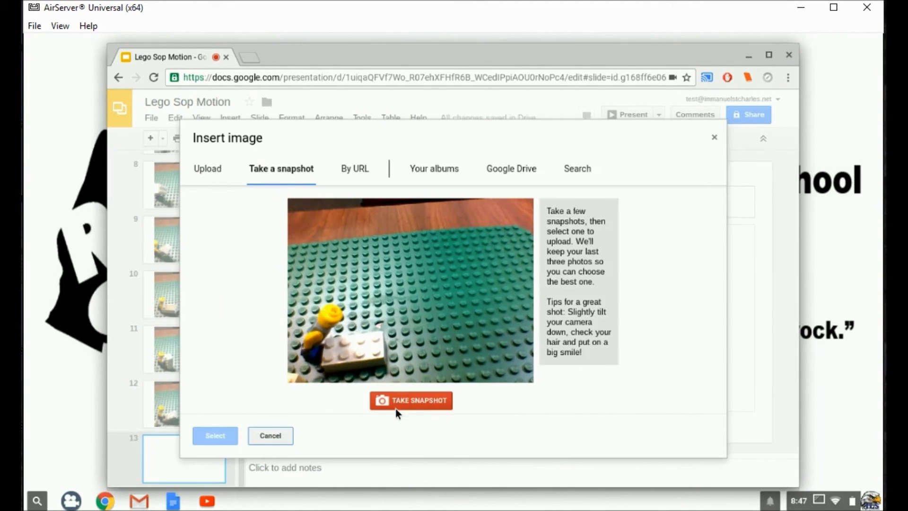
{"action": "left_click", "coordinate": [396, 408]}
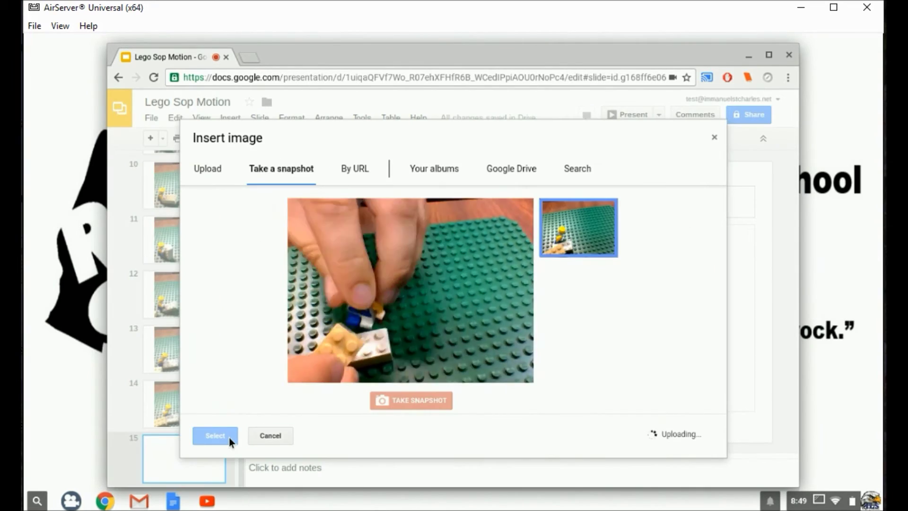
{"action": "left_click", "coordinate": [229, 437]}
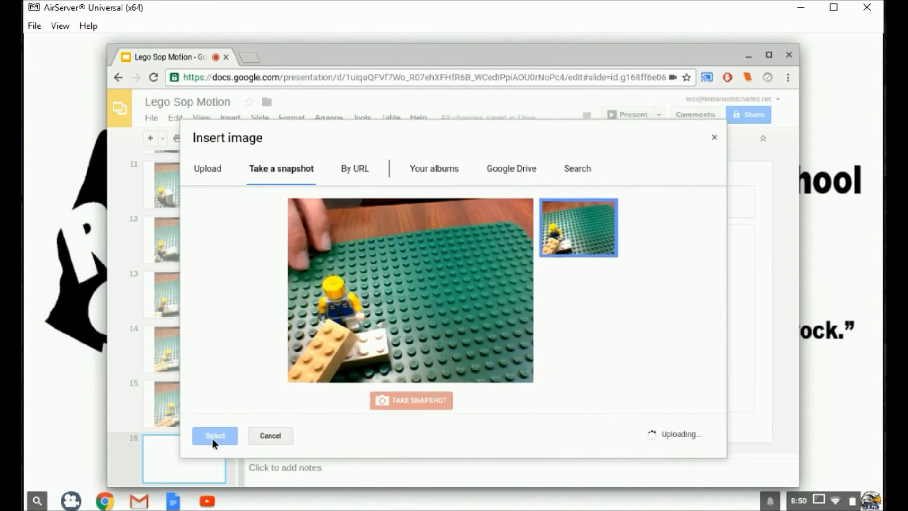
{"action": "left_click", "coordinate": [212, 439]}
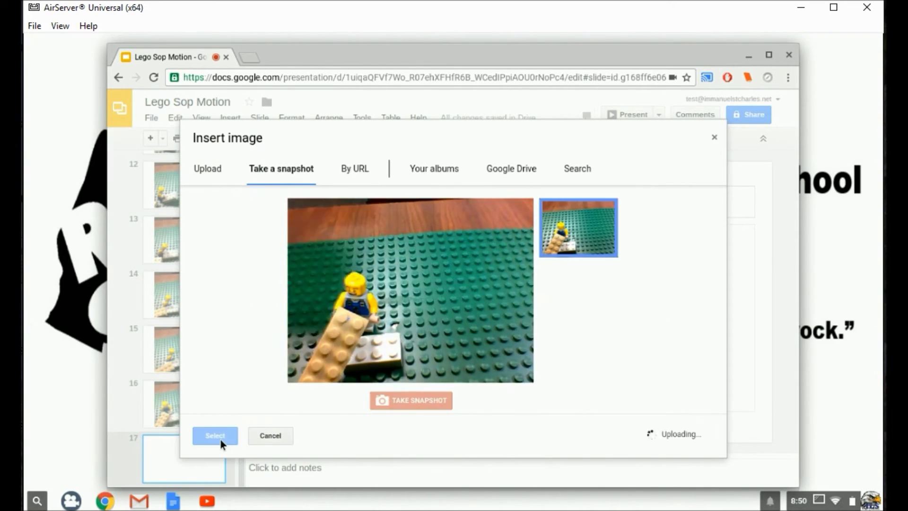
{"action": "left_click", "coordinate": [212, 439]}
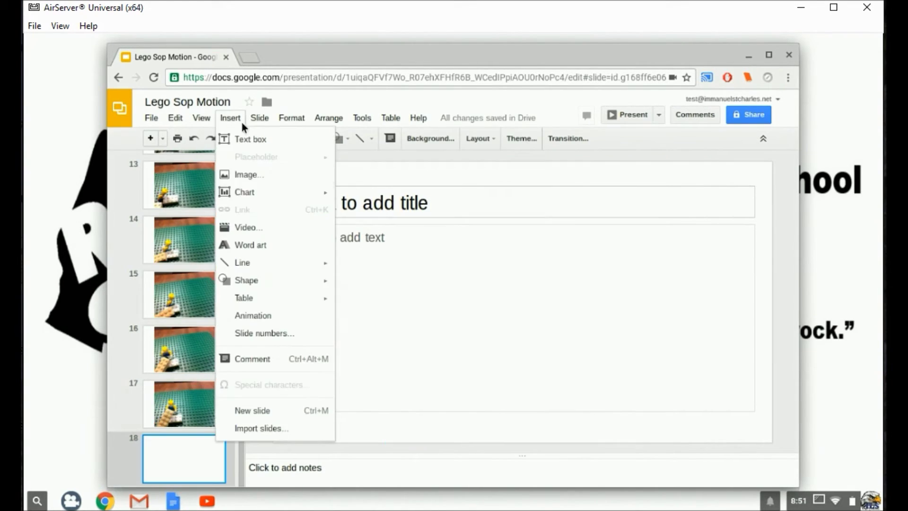
{"action": "left_click", "coordinate": [229, 436]}
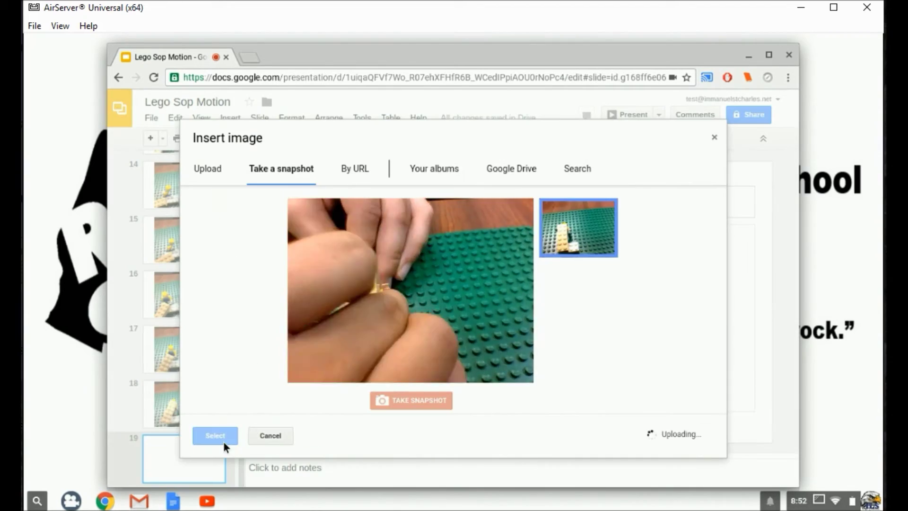
{"action": "left_click", "coordinate": [223, 440]}
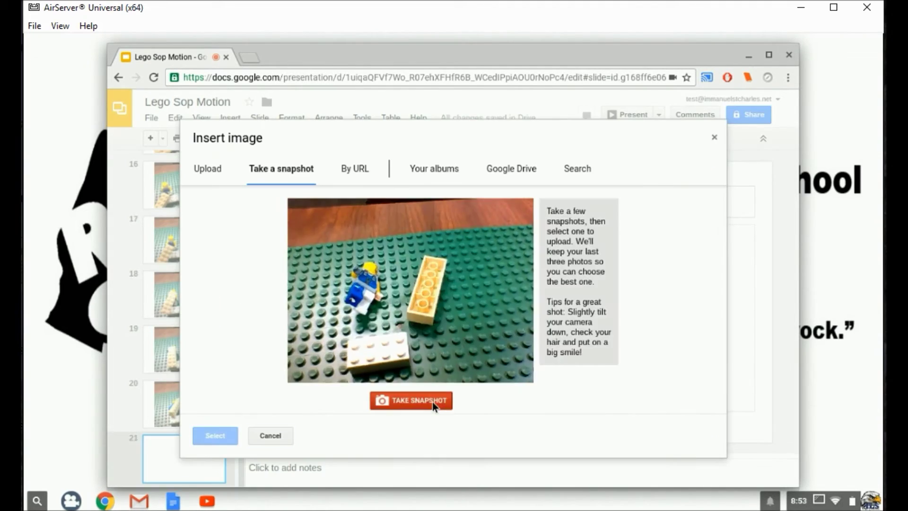
{"action": "left_click", "coordinate": [432, 402]}
{"action": "left_click", "coordinate": [218, 440]}
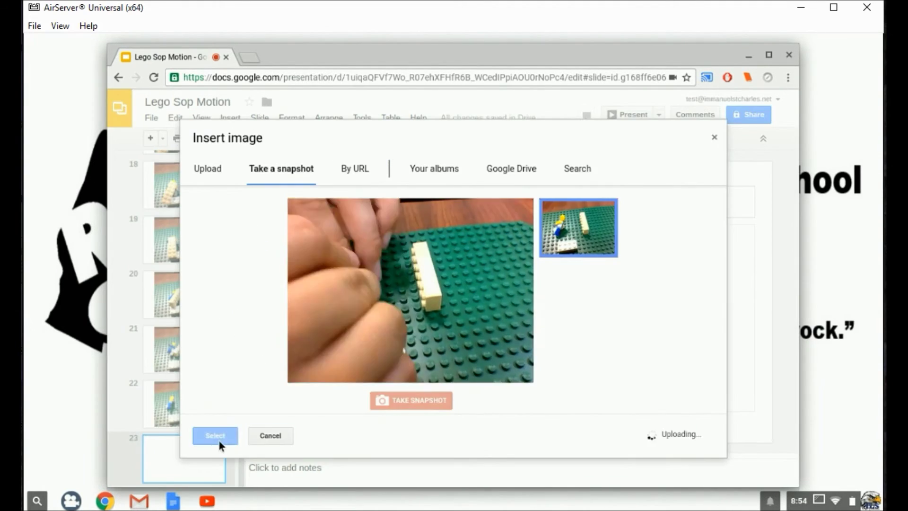
{"action": "left_click", "coordinate": [220, 441]}
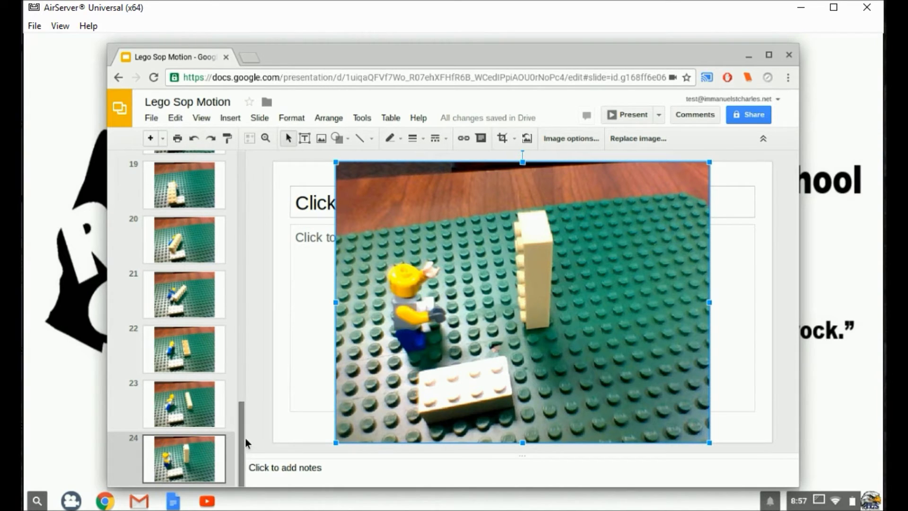
Bring up the Publish to the web dialog from the File menu.
{"action": "left_click_drag", "start_coordinate": [243, 437], "coordinate": [254, 384]}
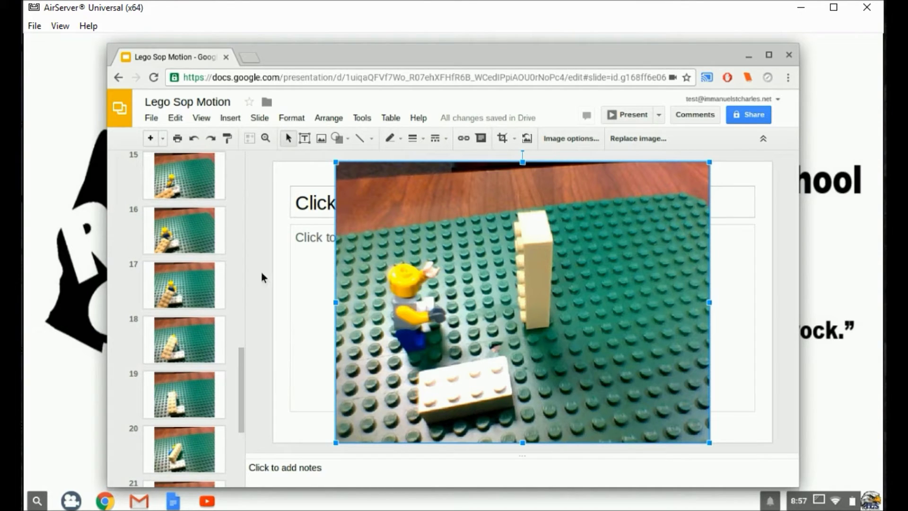
{"action": "left_click_drag", "start_coordinate": [239, 422], "coordinate": [242, 491]}
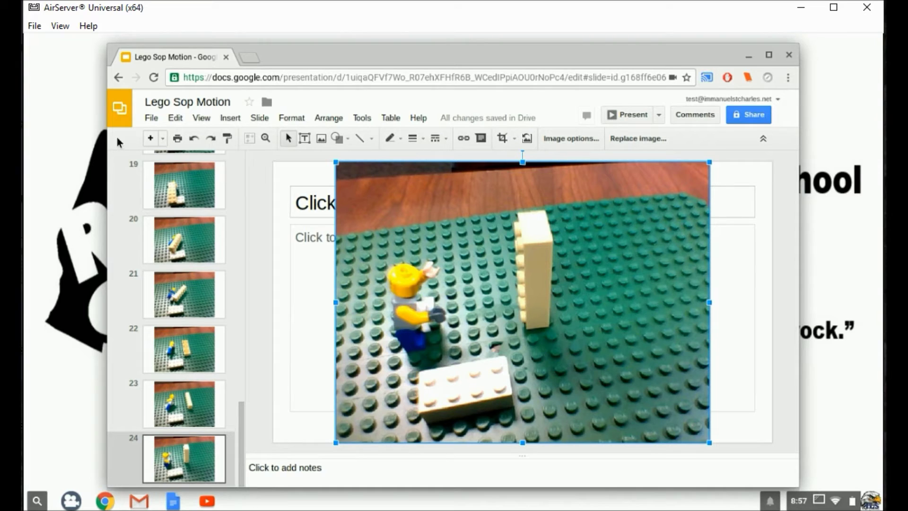
{"action": "left_click", "coordinate": [152, 119]}
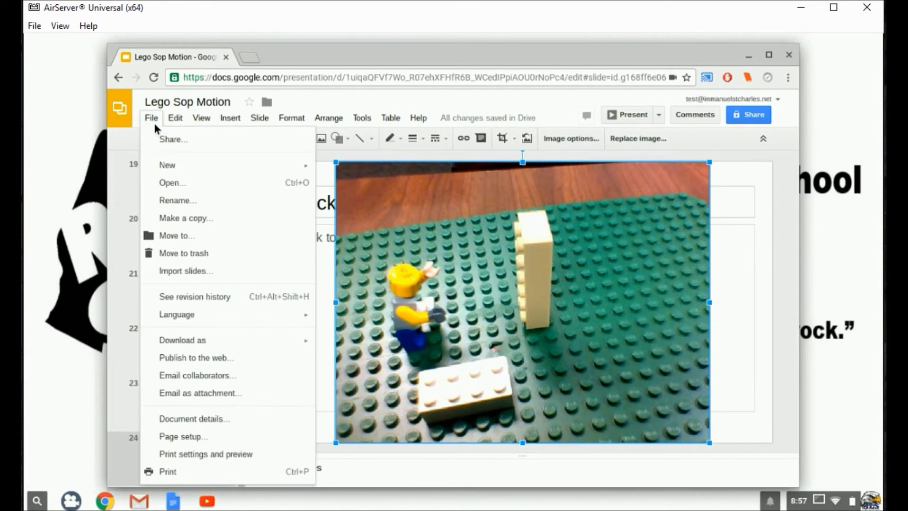
{"action": "left_click", "coordinate": [222, 361]}
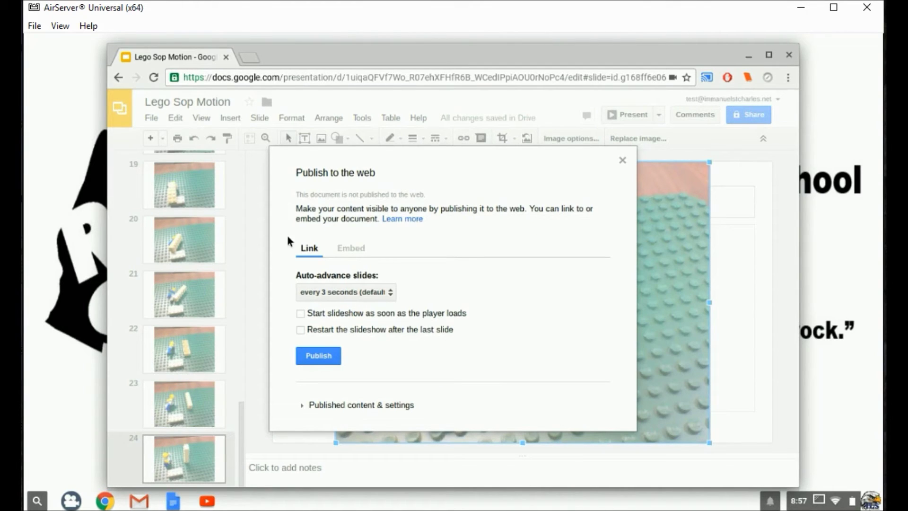
Set auto-advance to every second and make the slideshow start automatically on load.
{"action": "left_click", "coordinate": [363, 252]}
{"action": "left_click", "coordinate": [373, 294]}
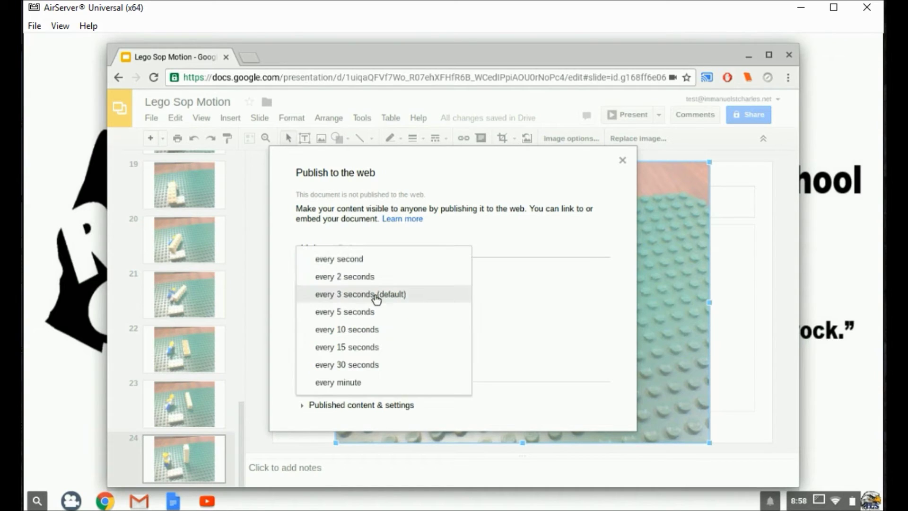
{"action": "left_click", "coordinate": [355, 260]}
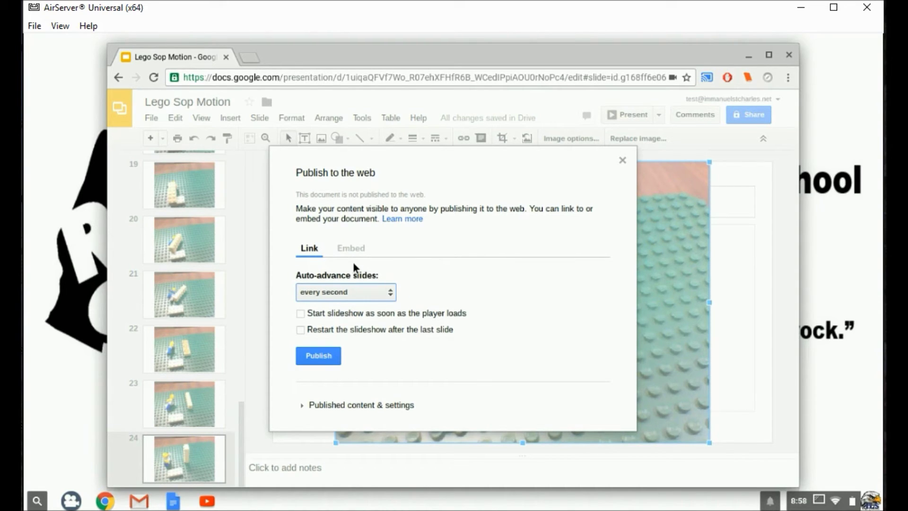
{"action": "left_click", "coordinate": [301, 314]}
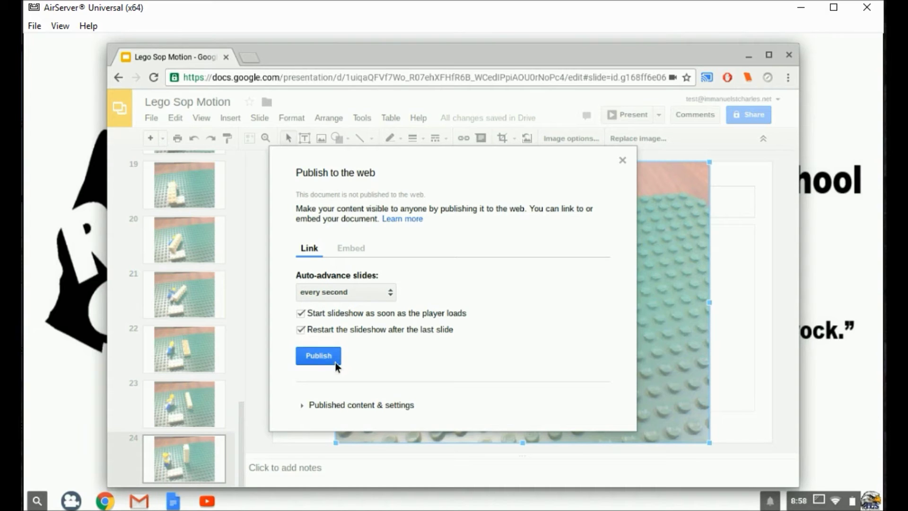
Publish the deck, confirm with OK, and copy the published link.
{"action": "left_click", "coordinate": [318, 355]}
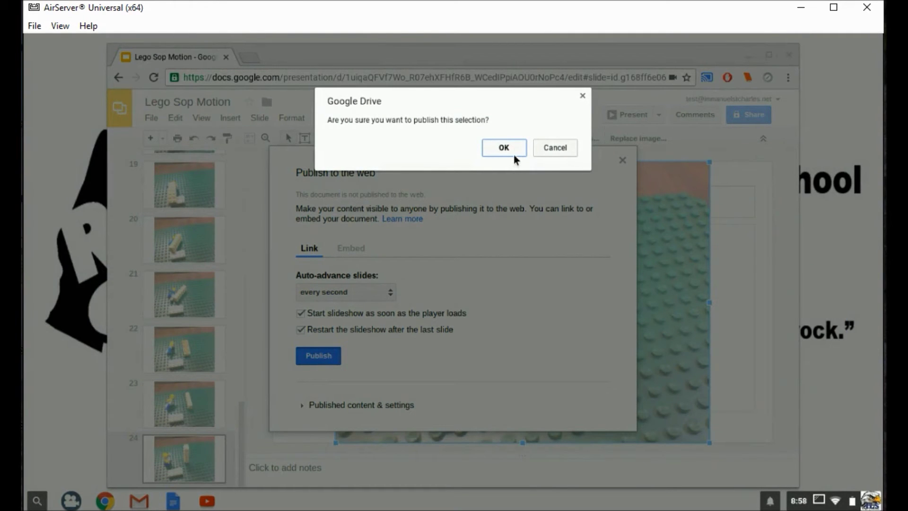
{"action": "left_click", "coordinate": [514, 147]}
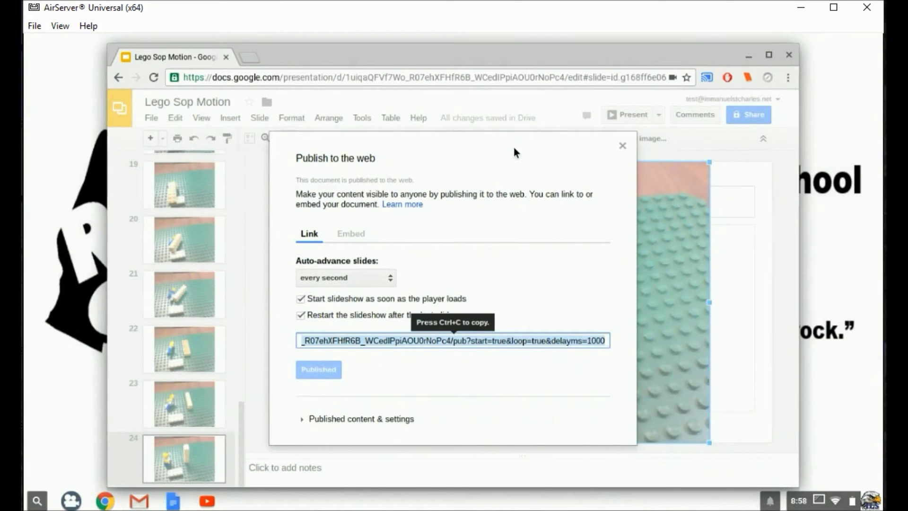
{"action": "key", "text": "ctrl+c"}
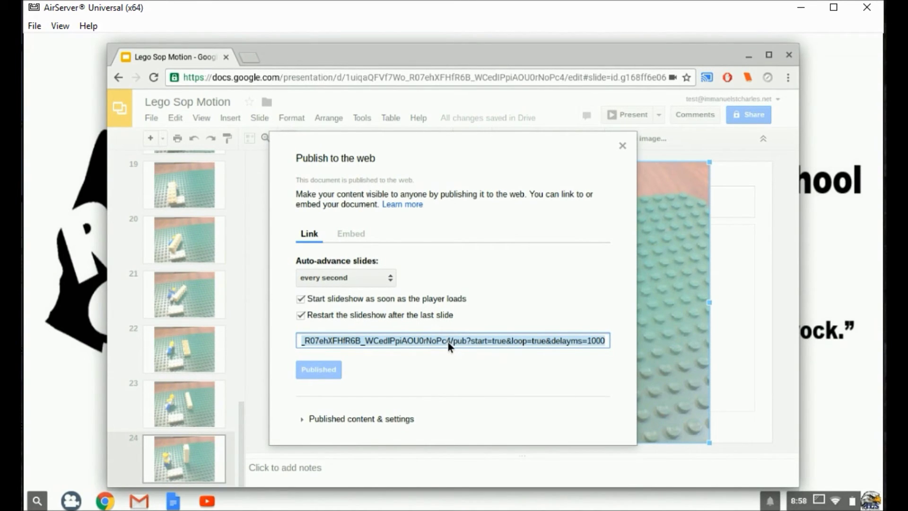
{"action": "left_click", "coordinate": [250, 57]}
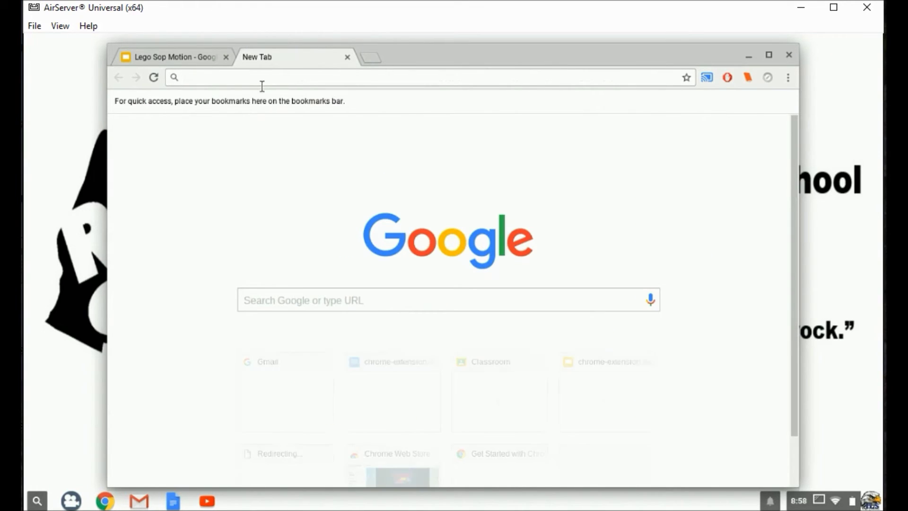
Paste the published link into a new tab to play the slideshow.
{"action": "key", "text": "ctrl+v"}
{"action": "key", "text": "Return"}
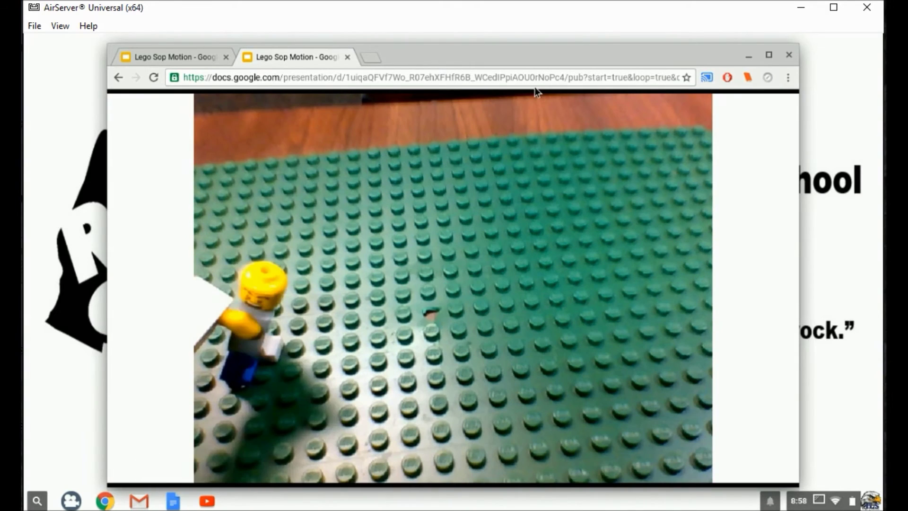
Edit the delay value at the end of the published URL to speed up the slideshow.
{"action": "left_click", "coordinate": [548, 88]}
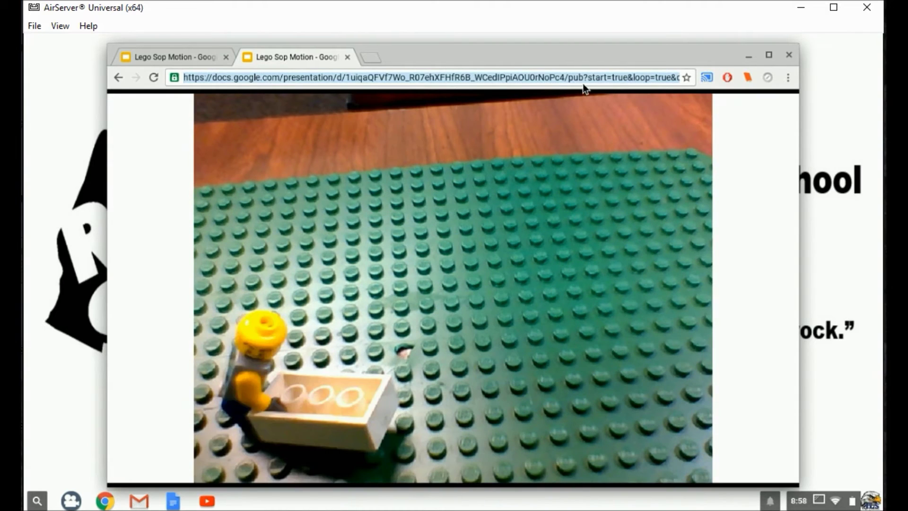
{"action": "left_click", "coordinate": [595, 77]}
{"action": "key", "text": "End"}
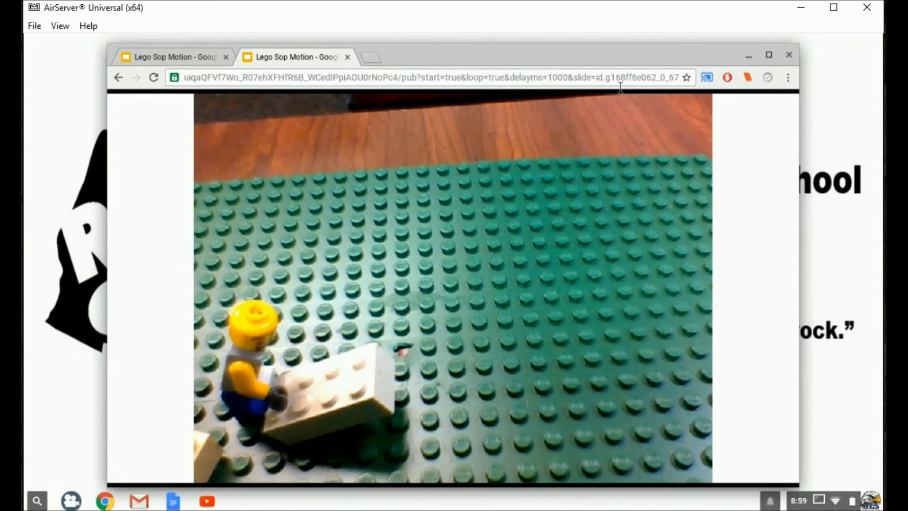
{"action": "key", "text": "BackSpace"}
{"action": "key", "text": "BackSpace"}
{"action": "type", "text": "73"}
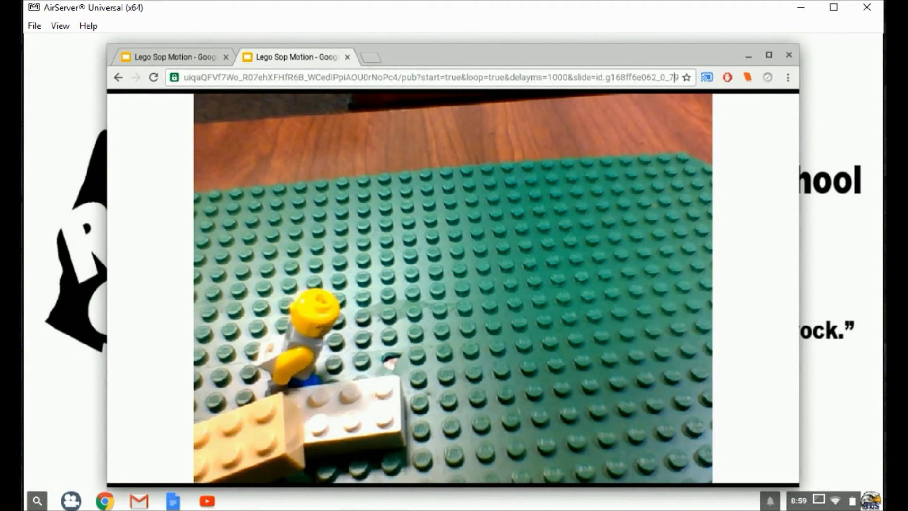
{"action": "key", "text": "BackSpace"}
{"action": "key", "text": "BackSpace"}
{"action": "type", "text": "91"}
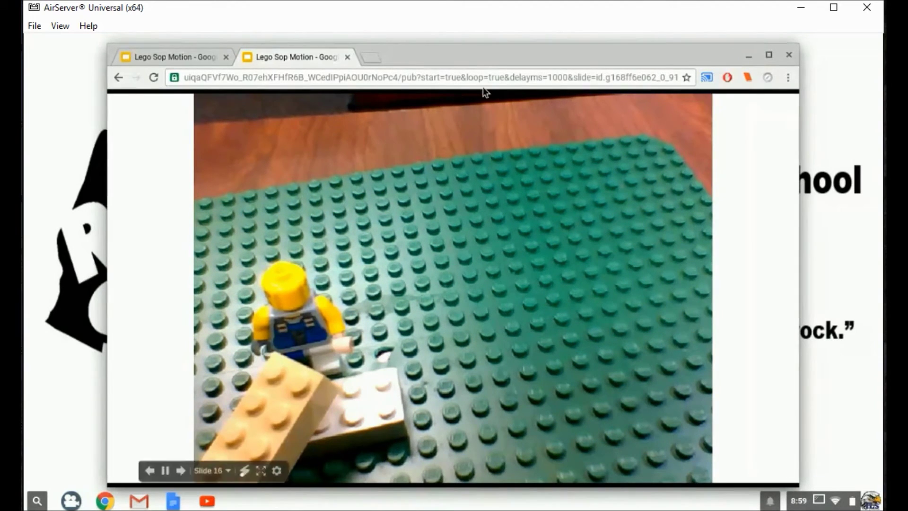
{"action": "key", "text": "BackSpace"}
{"action": "key", "text": "BackSpace"}
{"action": "type", "text": "103"}
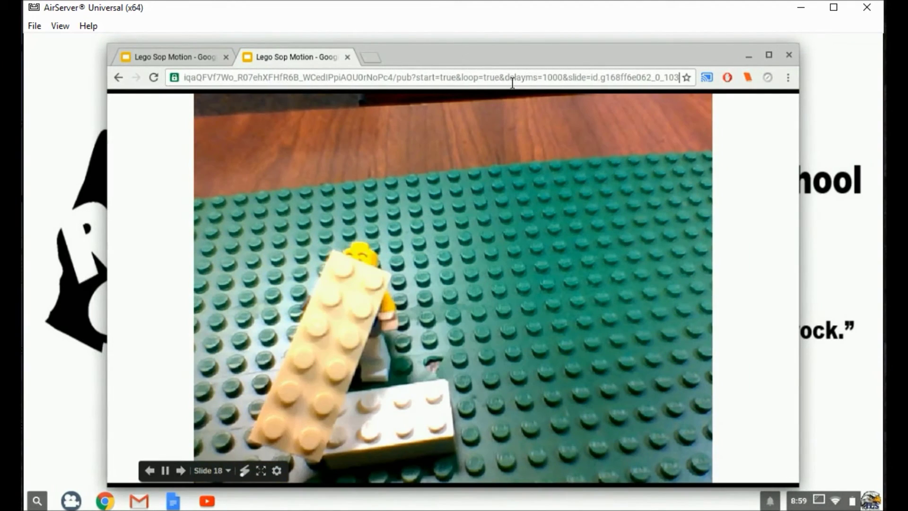
{"action": "key", "text": "BackSpace"}
{"action": "key", "text": "BackSpace"}
{"action": "type", "text": "15"}
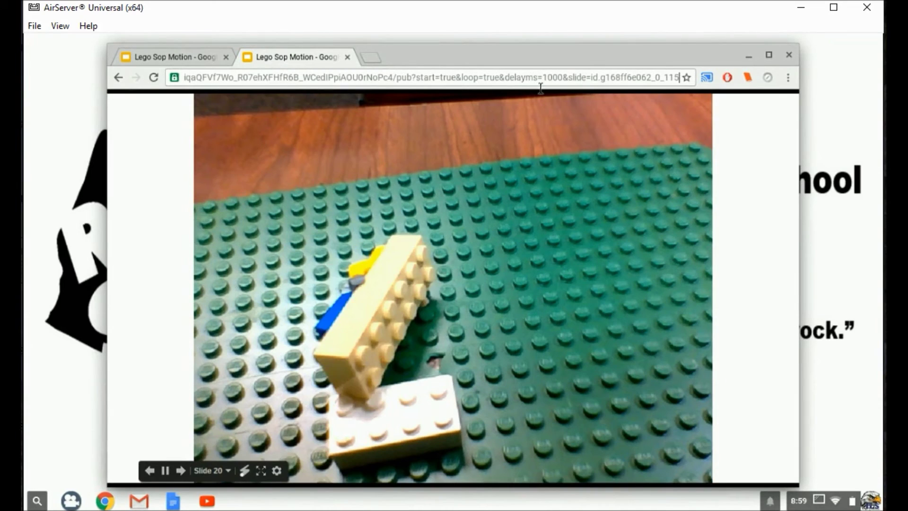
{"action": "key", "text": "BackSpace"}
{"action": "key", "text": "BackSpace"}
{"action": "type", "text": "27"}
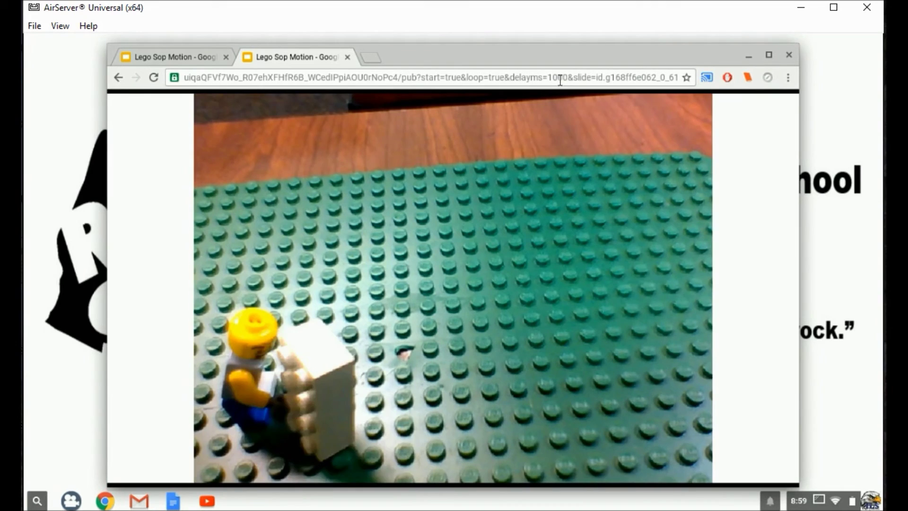
{"action": "mouse_move", "coordinate": [447, 271]}
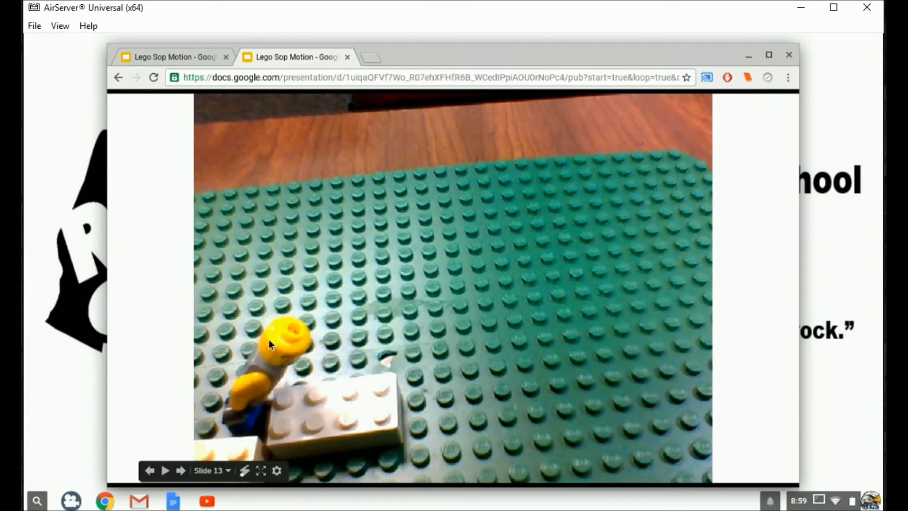
Change the slideshow URL's delayms value from 1000 to 500, reload it, and play it.
{"action": "left_click", "coordinate": [671, 78]}
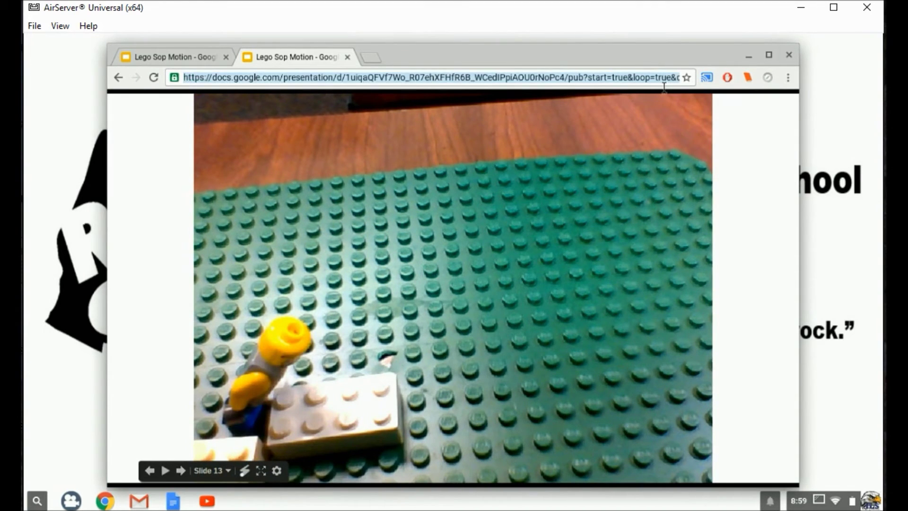
{"action": "left_click", "coordinate": [680, 78]}
{"action": "left_click", "coordinate": [652, 77]}
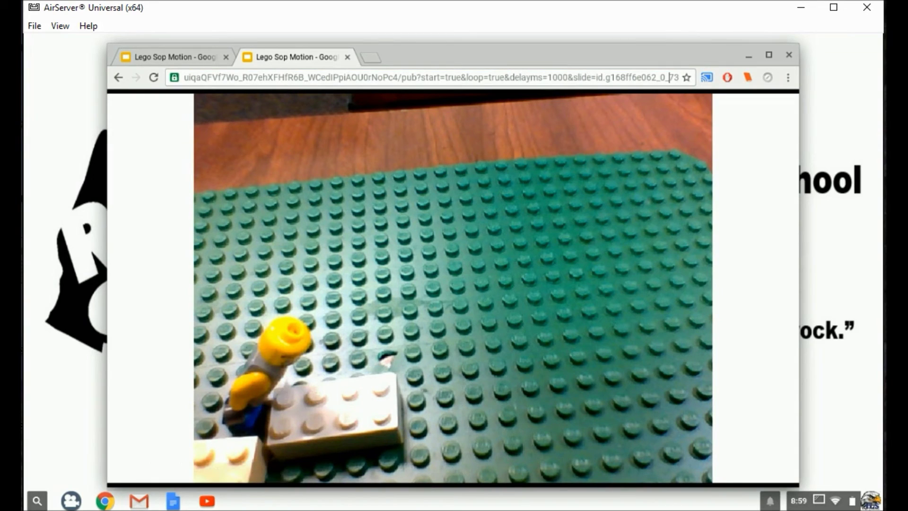
{"action": "key", "text": "Left"}
{"action": "key", "text": "Left"}
{"action": "key", "text": "Left"}
{"action": "key", "text": "Left"}
{"action": "key", "text": "Left"}
{"action": "key", "text": "Left"}
{"action": "key", "text": "Left"}
{"action": "key", "text": "Left"}
{"action": "key", "text": "Left"}
{"action": "key", "text": "Left"}
{"action": "key", "text": "Left"}
{"action": "key", "text": "Left"}
{"action": "key", "text": "Left"}
{"action": "key", "text": "Left"}
{"action": "key", "text": "Left"}
{"action": "key", "text": "Left"}
{"action": "key", "text": "Left"}
{"action": "key", "text": "Left"}
{"action": "key", "text": "Left"}
{"action": "key", "text": "Left"}
{"action": "key", "text": "BackSpace"}
{"action": "key", "text": "BackSpace"}
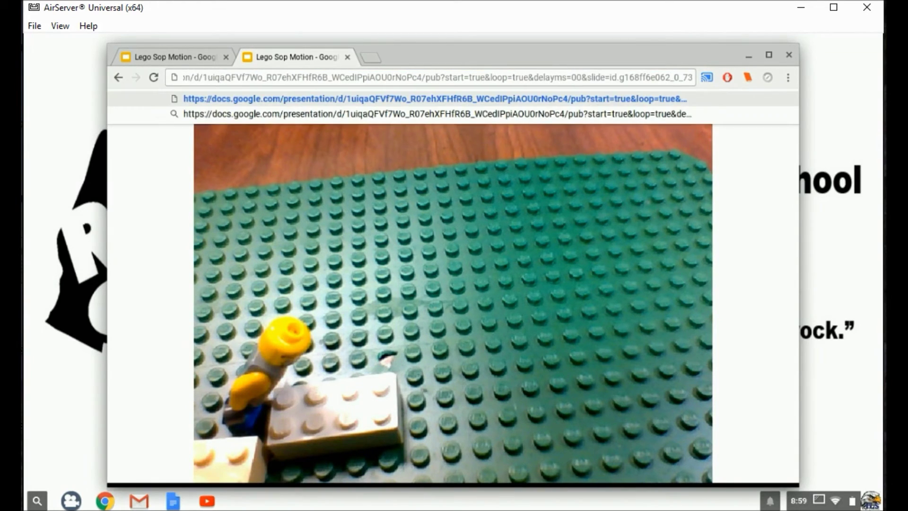
{"action": "type", "text": "5"}
{"action": "key", "text": "Return"}
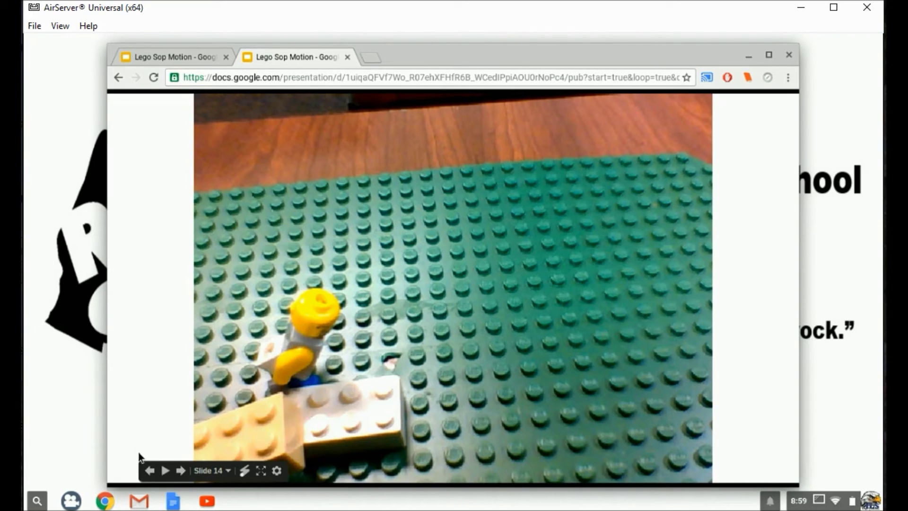
{"action": "left_click", "coordinate": [165, 473]}
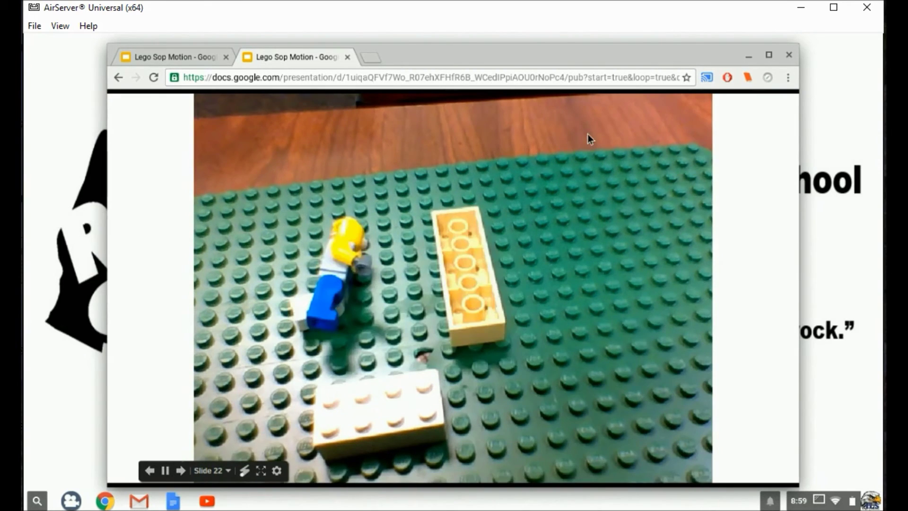
Pause the slideshow, change delayms from 500 to 250 in its URL, and reload it.
{"action": "left_click", "coordinate": [657, 78]}
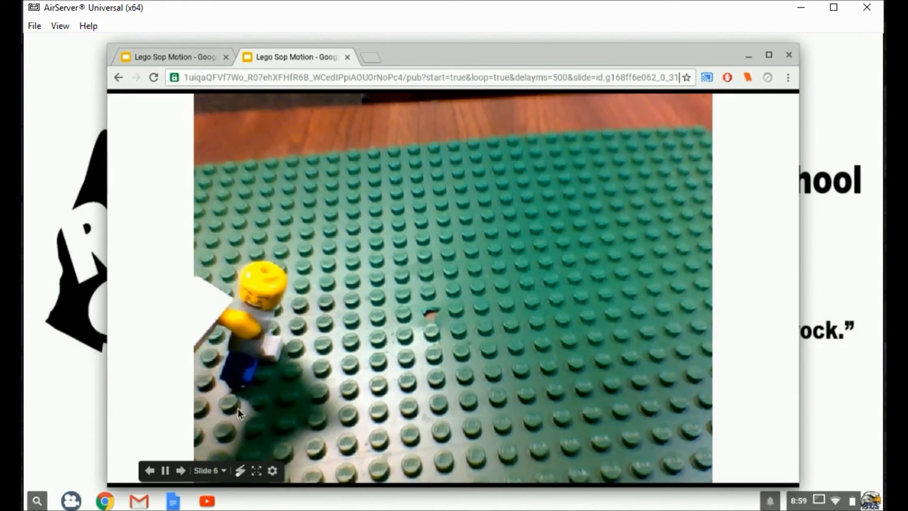
{"action": "left_click", "coordinate": [165, 470]}
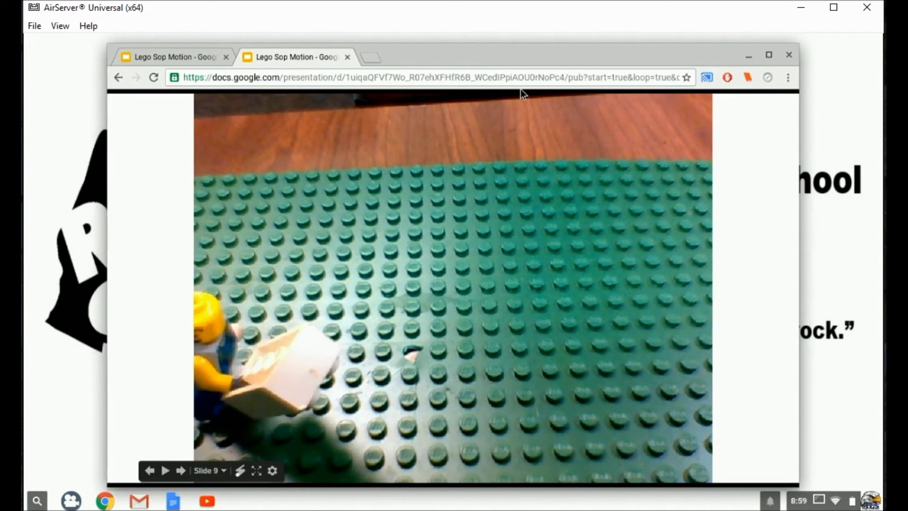
{"action": "left_click", "coordinate": [634, 80]}
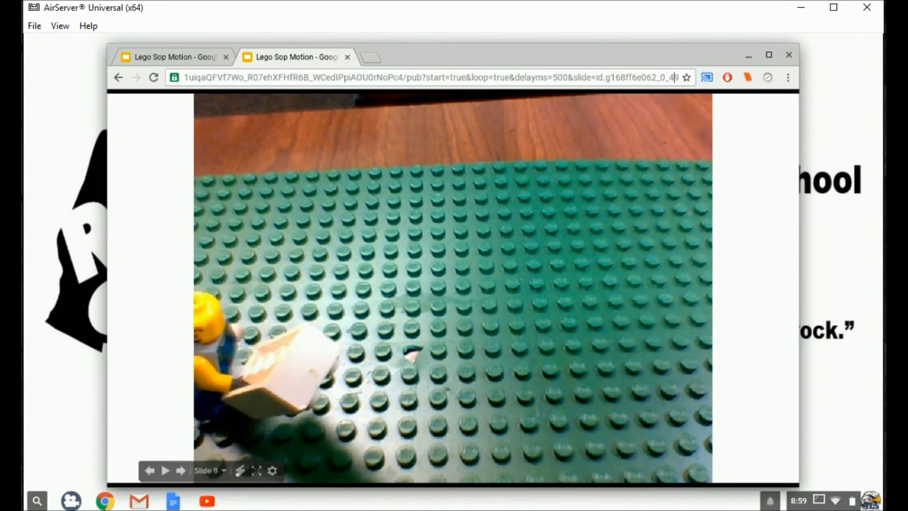
{"action": "key", "text": "Left"}
{"action": "key", "text": "Left"}
{"action": "key", "text": "Left"}
{"action": "key", "text": "Left"}
{"action": "key", "text": "Left"}
{"action": "key", "text": "Left"}
{"action": "key", "text": "Left"}
{"action": "key", "text": "Left"}
{"action": "key", "text": "Left"}
{"action": "key", "text": "Left"}
{"action": "key", "text": "Left"}
{"action": "key", "text": "Left"}
{"action": "key", "text": "Left"}
{"action": "key", "text": "Left"}
{"action": "key", "text": "Left"}
{"action": "key", "text": "Left"}
{"action": "key", "text": "Left"}
{"action": "key", "text": "Left"}
{"action": "key", "text": "Left"}
{"action": "key", "text": "Left"}
{"action": "key", "text": "Left"}
{"action": "key", "text": "Left"}
{"action": "key", "text": "Left"}
{"action": "key", "text": "Left"}
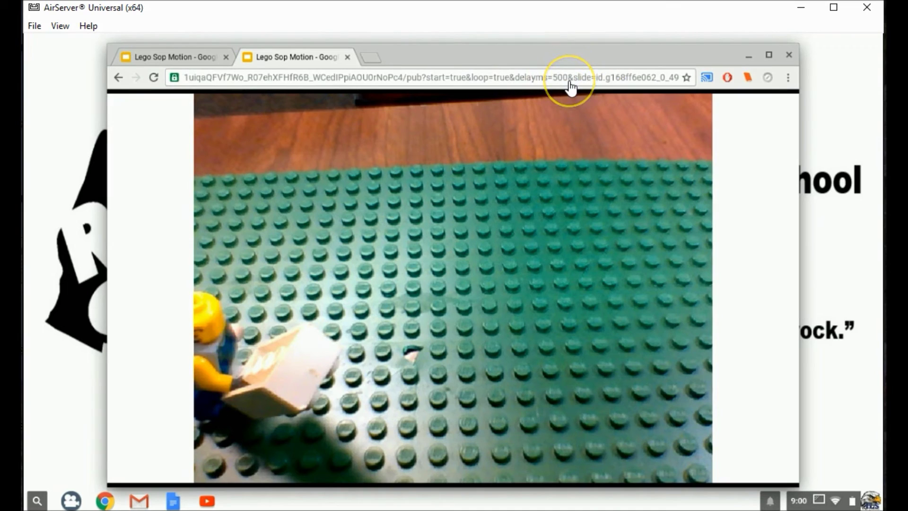
{"action": "key", "text": "Right"}
{"action": "key", "text": "BackSpace"}
{"action": "key", "text": "BackSpace"}
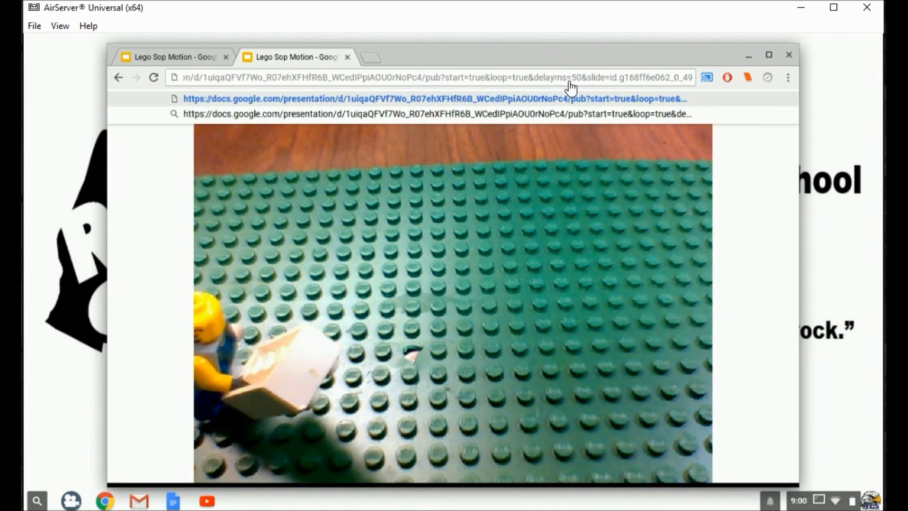
{"action": "type", "text": "25"}
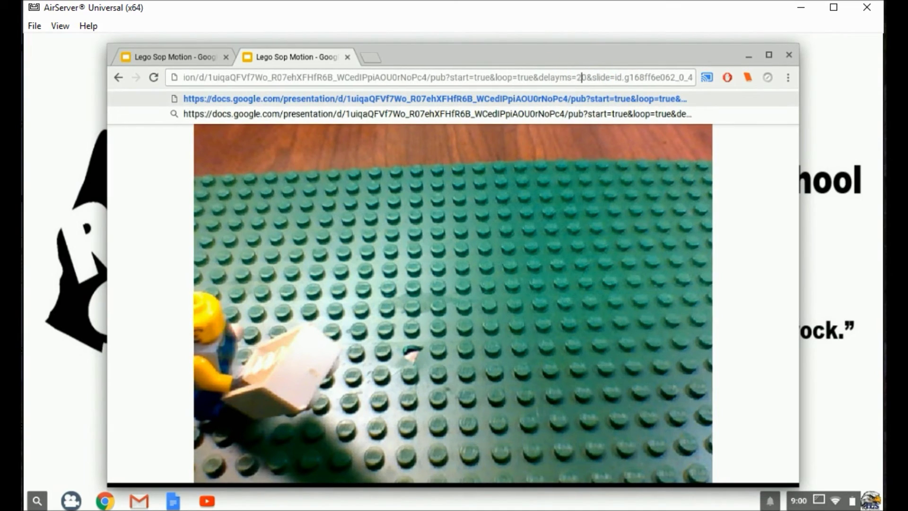
{"action": "mouse_move", "coordinate": [688, 160]}
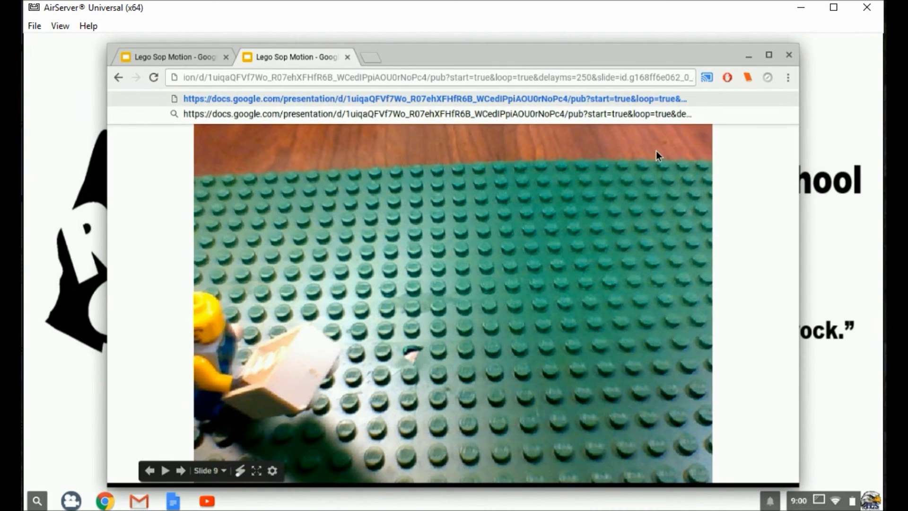
{"action": "key", "text": "Return"}
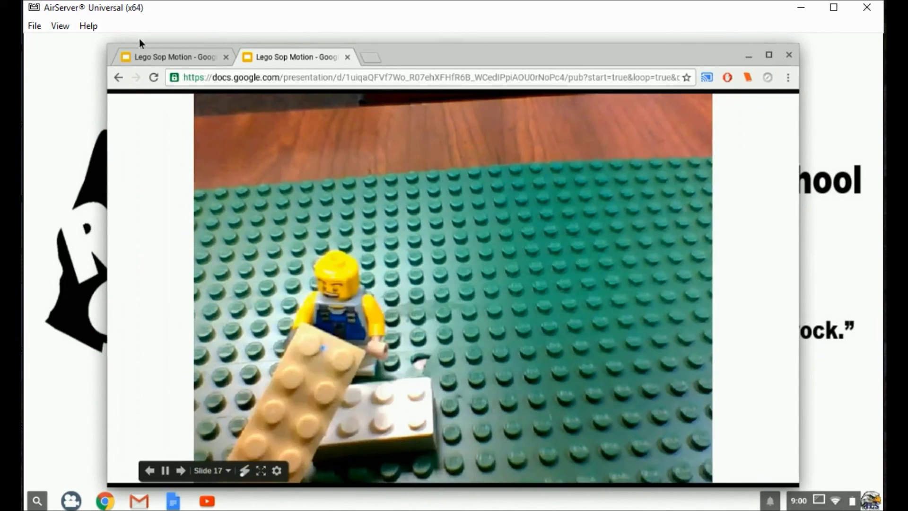
Switch back to the Lego Sop Motion editor tab showing Publish to the web.
{"action": "left_click", "coordinate": [172, 58]}
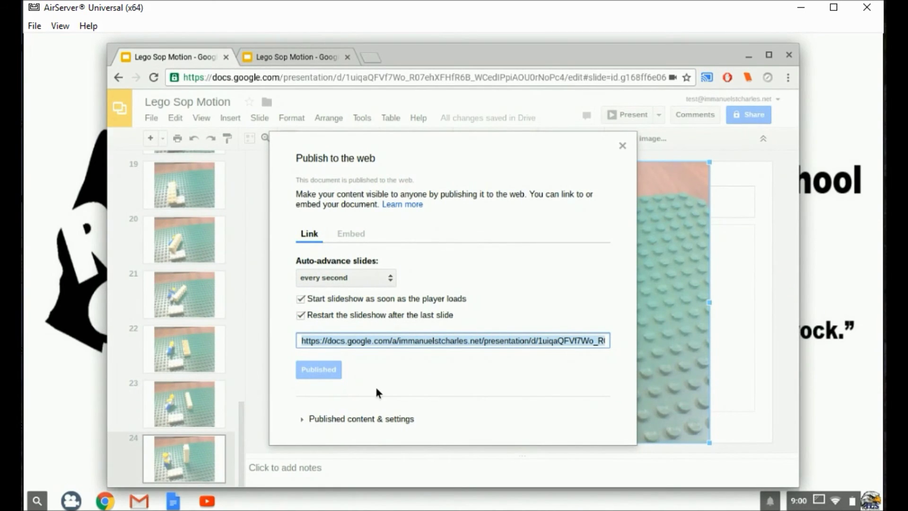
Set the Embed code to auto-start, restart after the last slide, advance every second, and select it.
{"action": "left_click", "coordinate": [352, 234]}
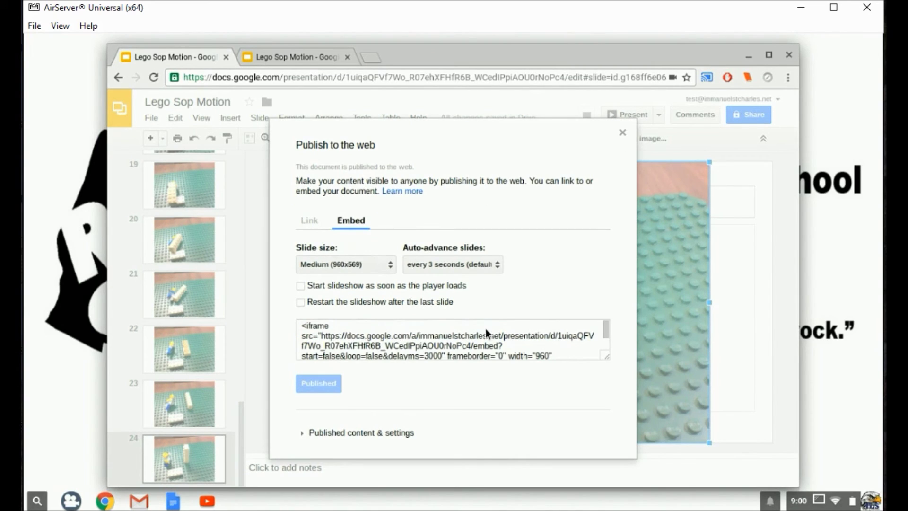
{"action": "left_click", "coordinate": [300, 286]}
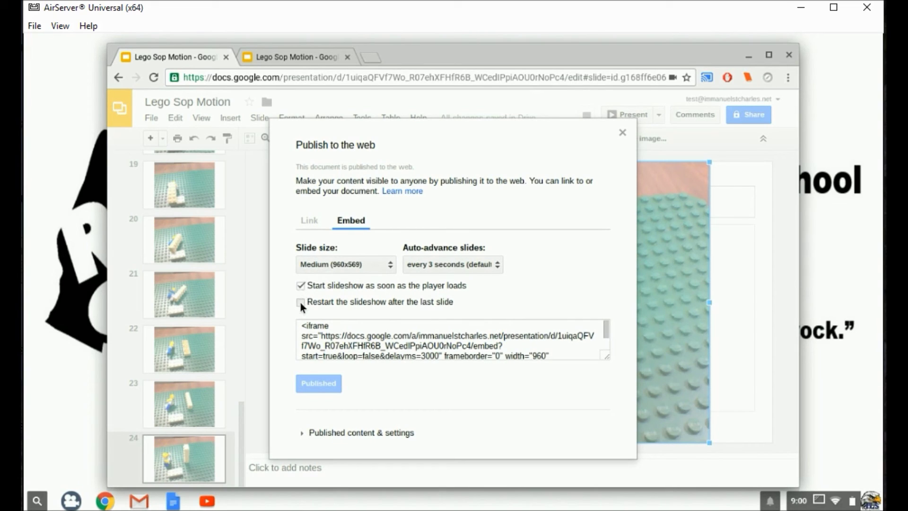
{"action": "left_click", "coordinate": [300, 303]}
{"action": "left_click", "coordinate": [495, 265]}
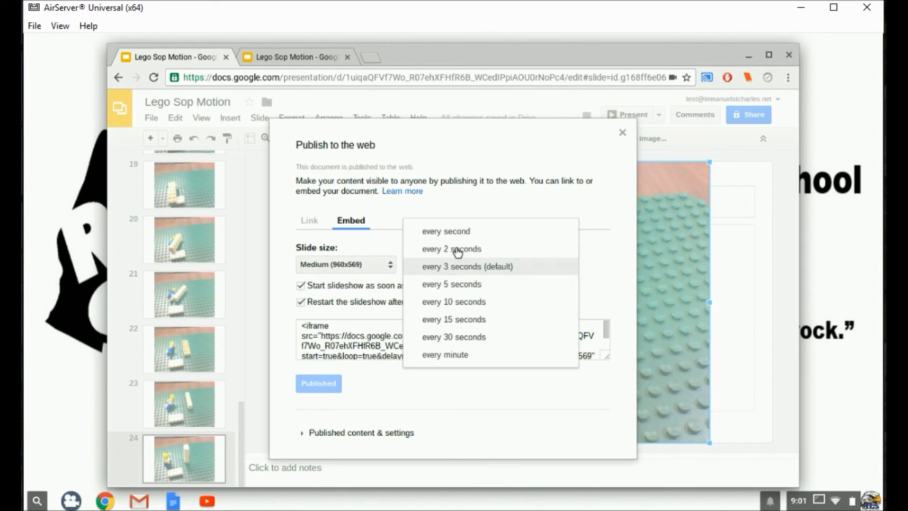
{"action": "left_click", "coordinate": [457, 232]}
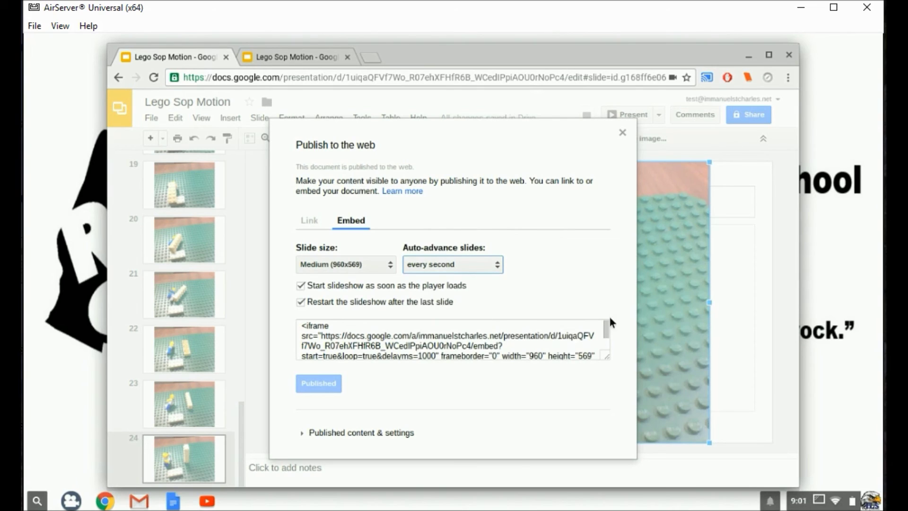
{"action": "left_click_drag", "start_coordinate": [610, 328], "coordinate": [608, 338]}
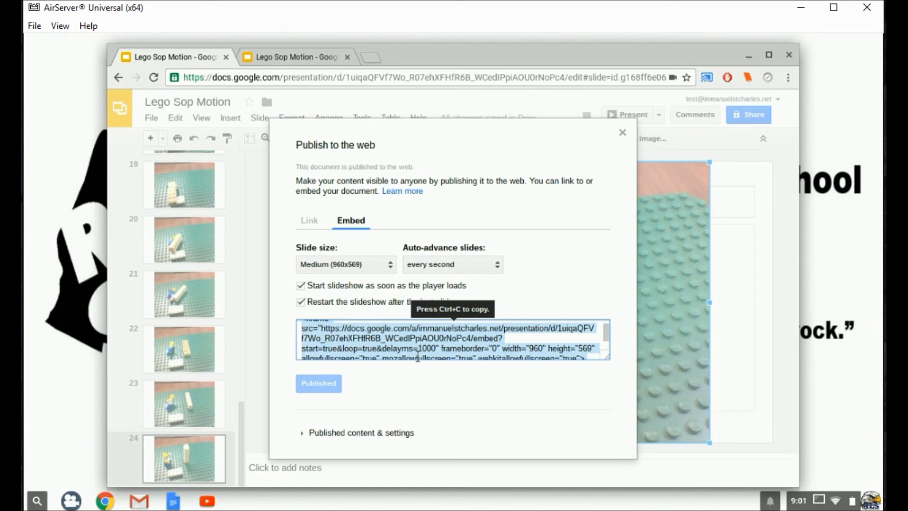
{"action": "left_click", "coordinate": [438, 357]}
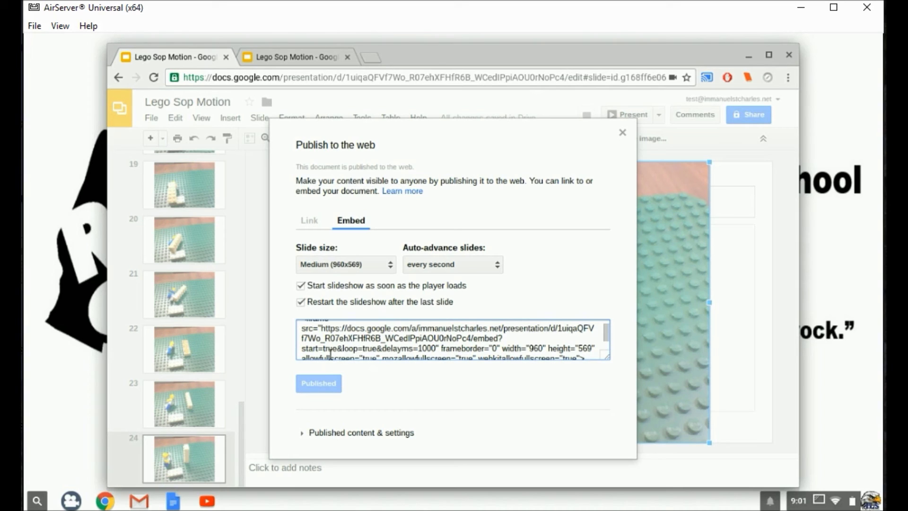
{"action": "left_click_drag", "start_coordinate": [323, 353], "coordinate": [442, 358]}
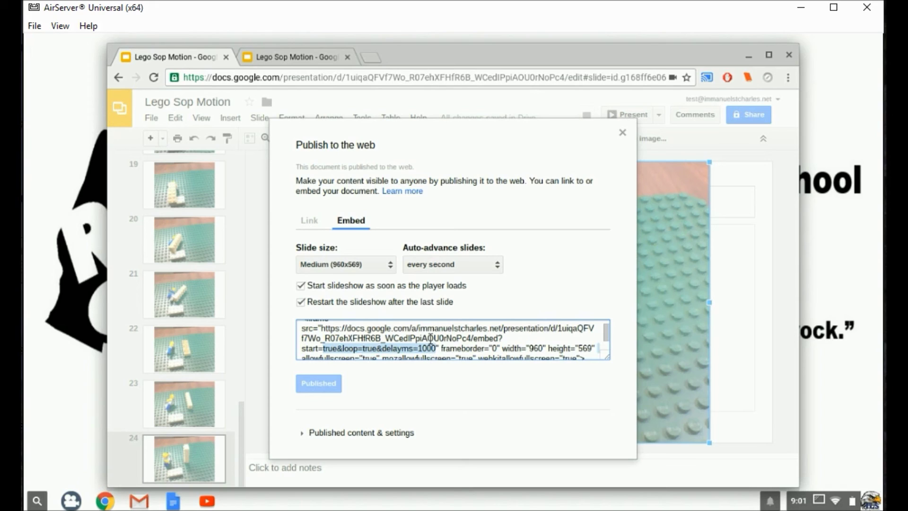
{"action": "left_click", "coordinate": [430, 348]}
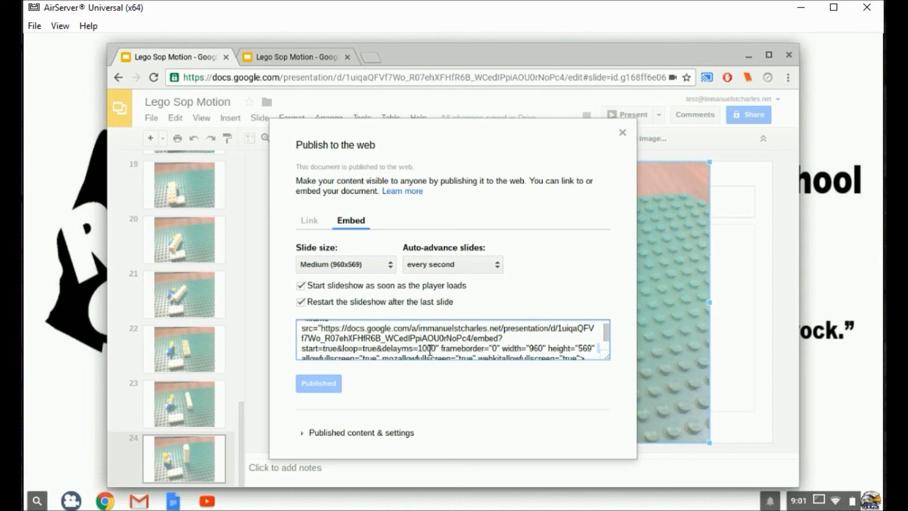
{"action": "left_click_drag", "start_coordinate": [419, 348], "coordinate": [433, 348]}
{"action": "double_click", "coordinate": [426, 349]}
{"action": "left_click", "coordinate": [436, 352]}
{"action": "key", "text": "BackSpace"}
{"action": "left_click", "coordinate": [444, 339]}
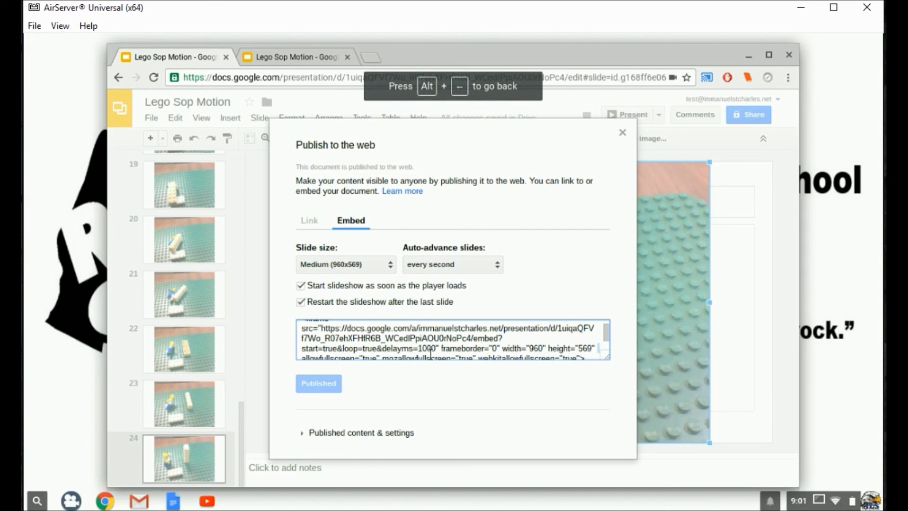
{"action": "left_click", "coordinate": [430, 352]}
{"action": "left_click", "coordinate": [432, 352]}
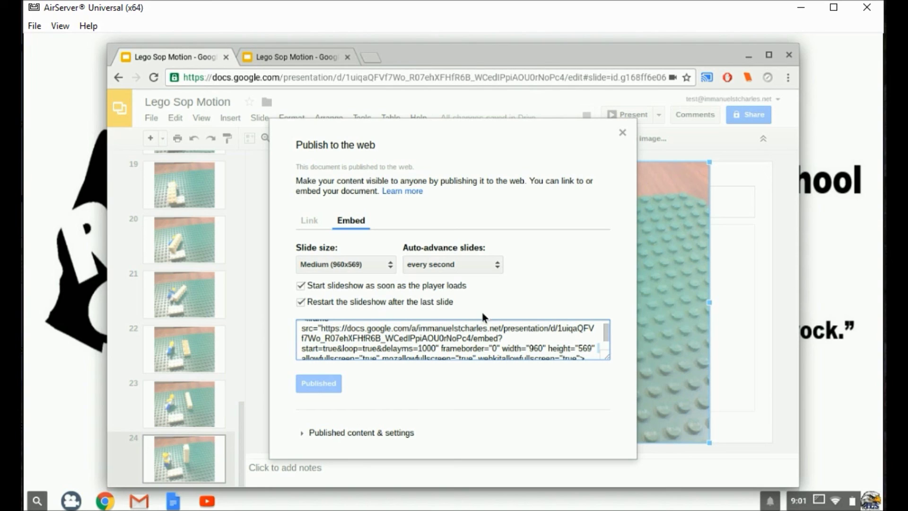
{"action": "left_click", "coordinate": [450, 349]}
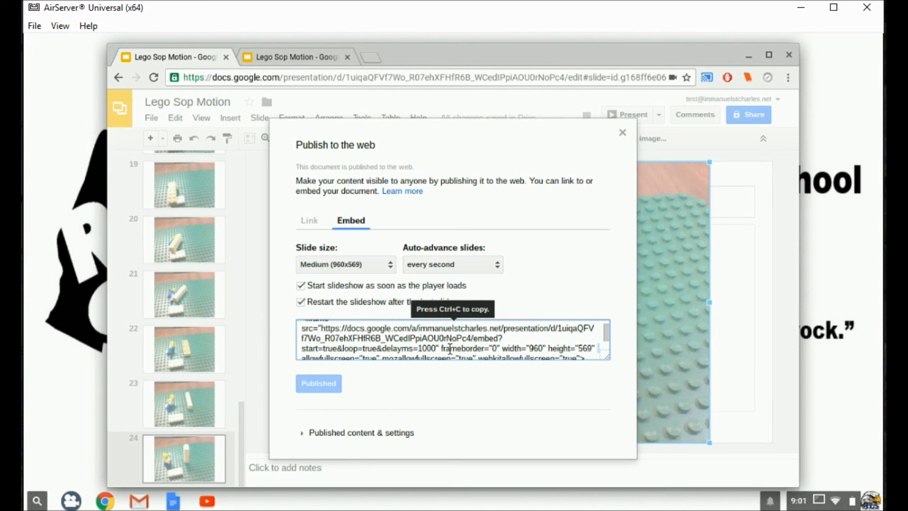